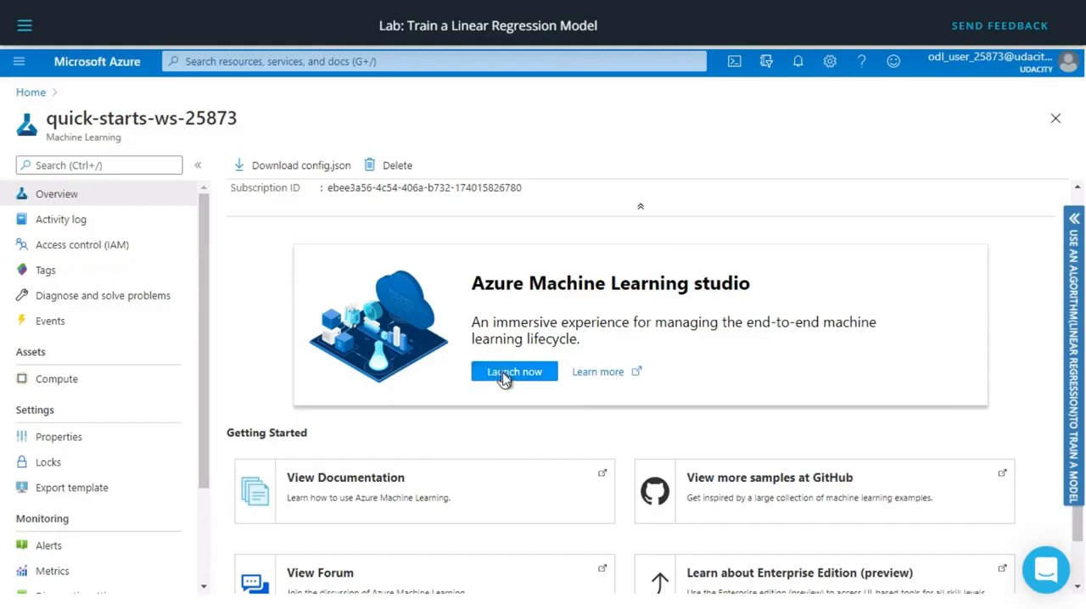
Launch Azure Machine Learning studio with the Azure Sponsorship - Udacity -50 subscription and quick-starts-ws-25873 workspace, and dismiss the welcome dialog.
click(505, 373)
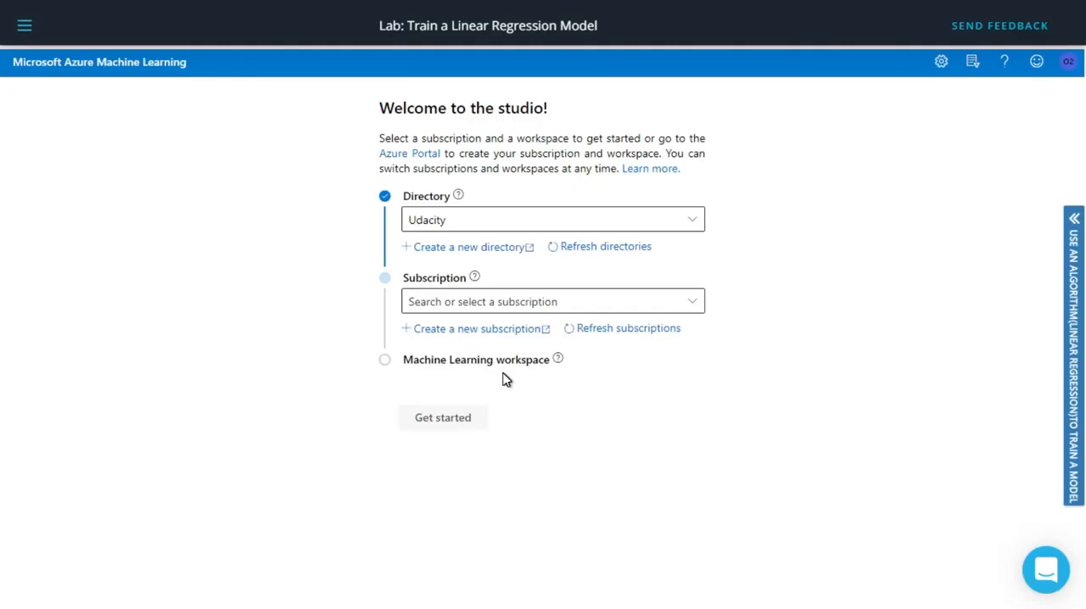
click(570, 304)
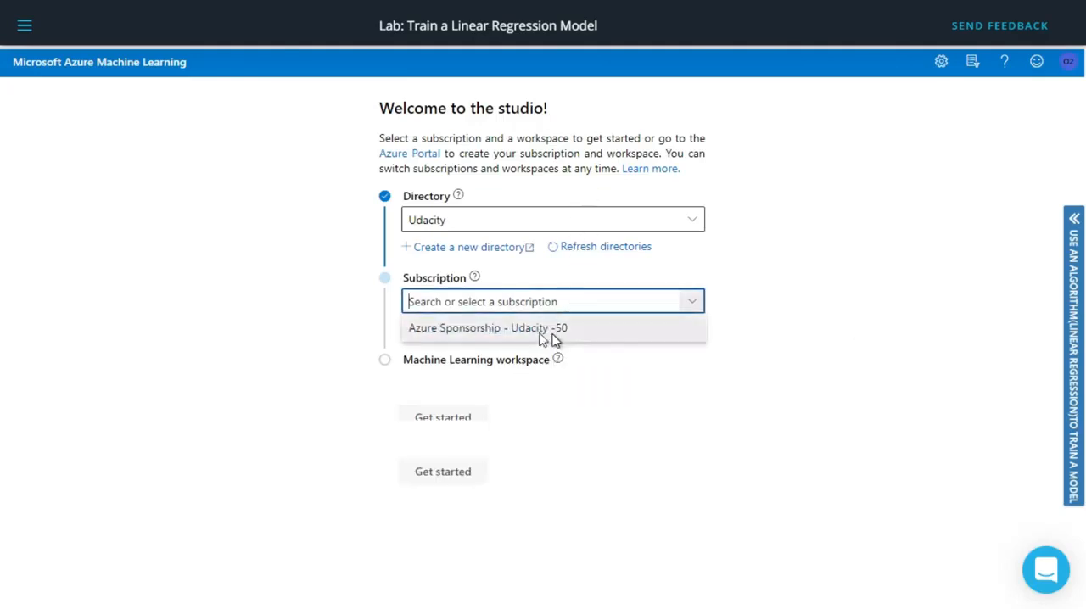
click(549, 335)
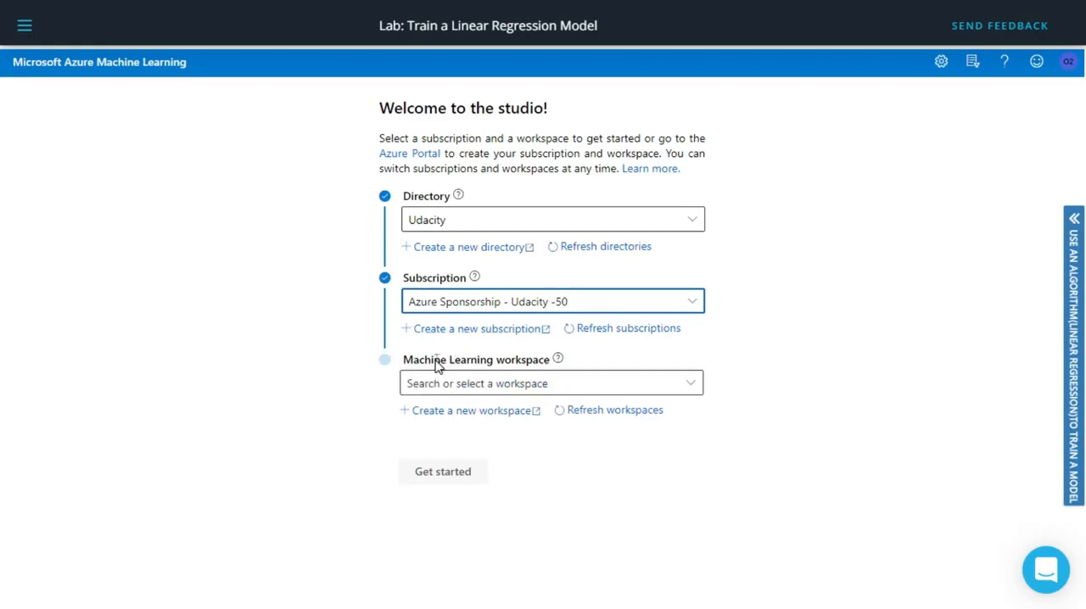
click(440, 391)
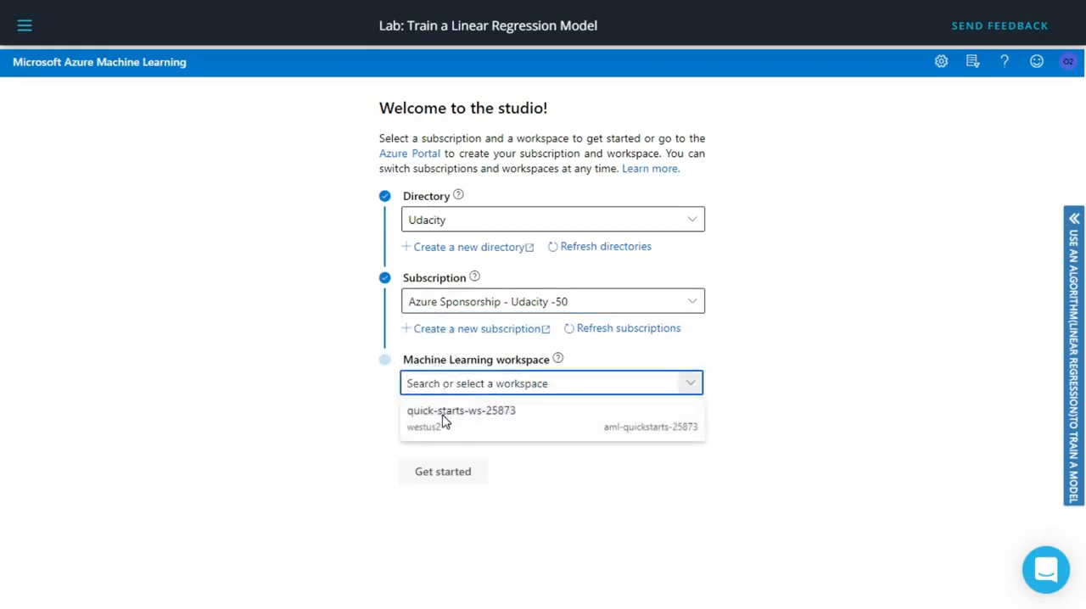
click(443, 415)
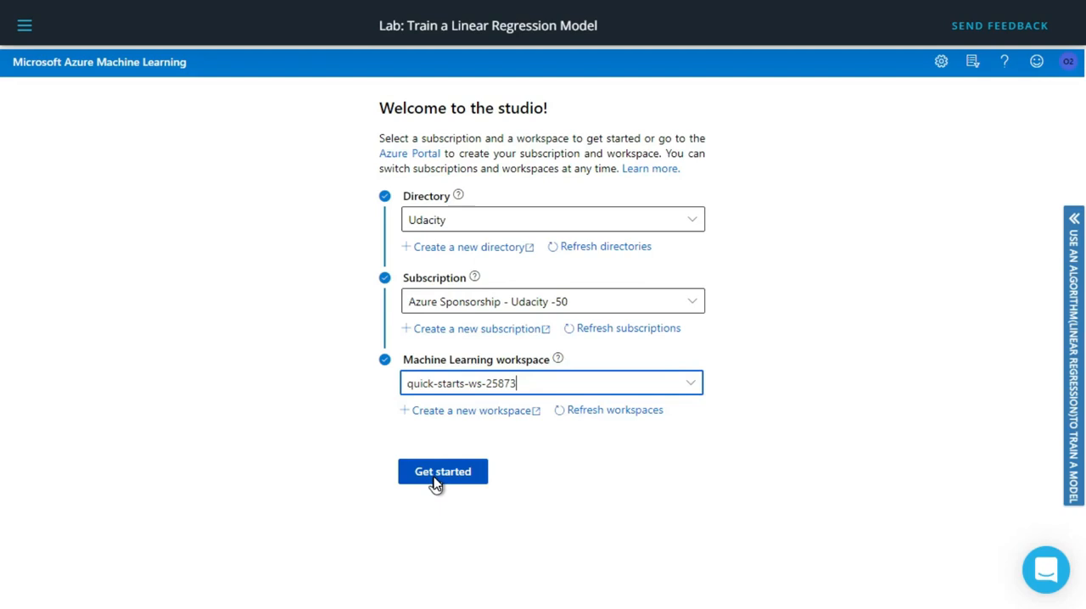
click(435, 482)
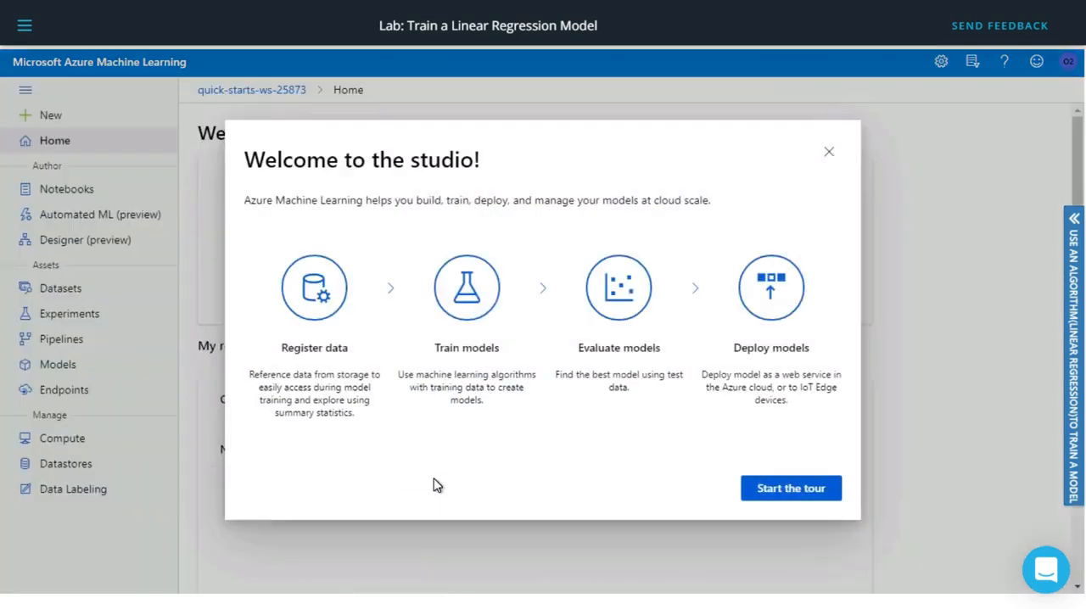
click(828, 154)
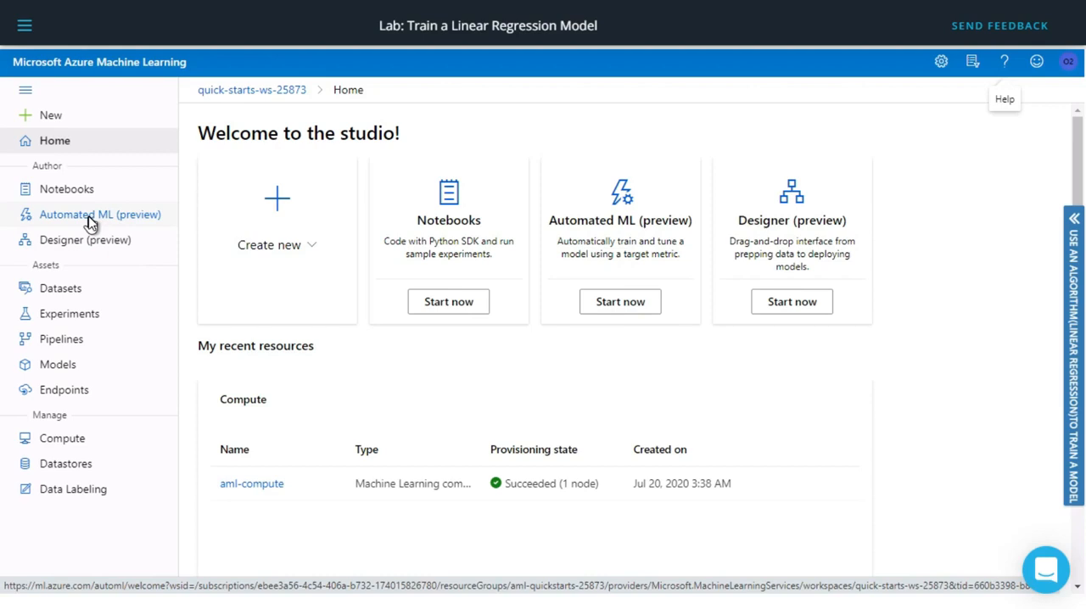
click(77, 296)
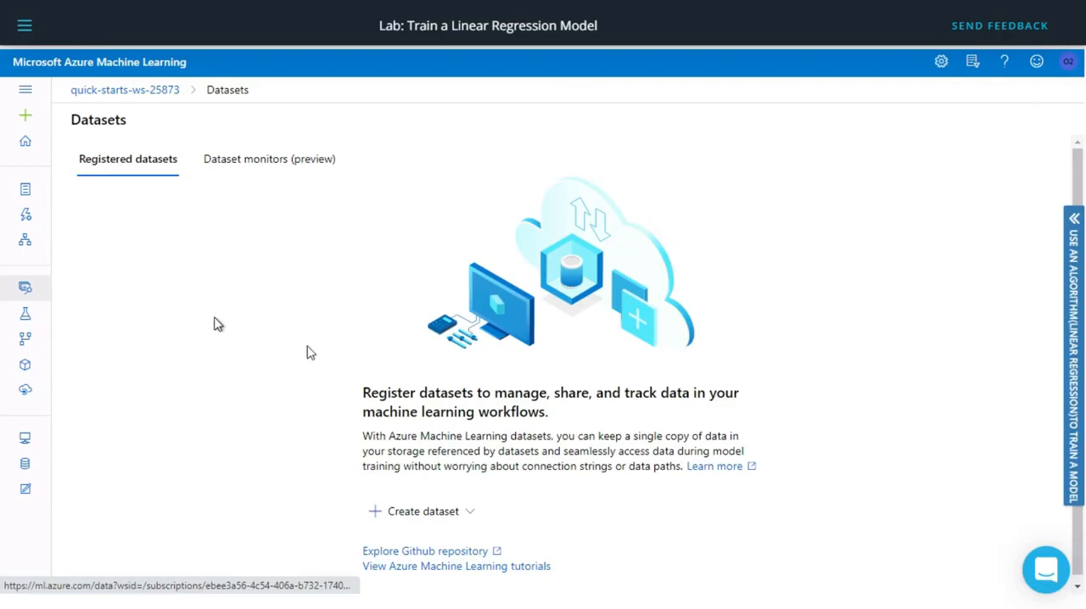
click(473, 515)
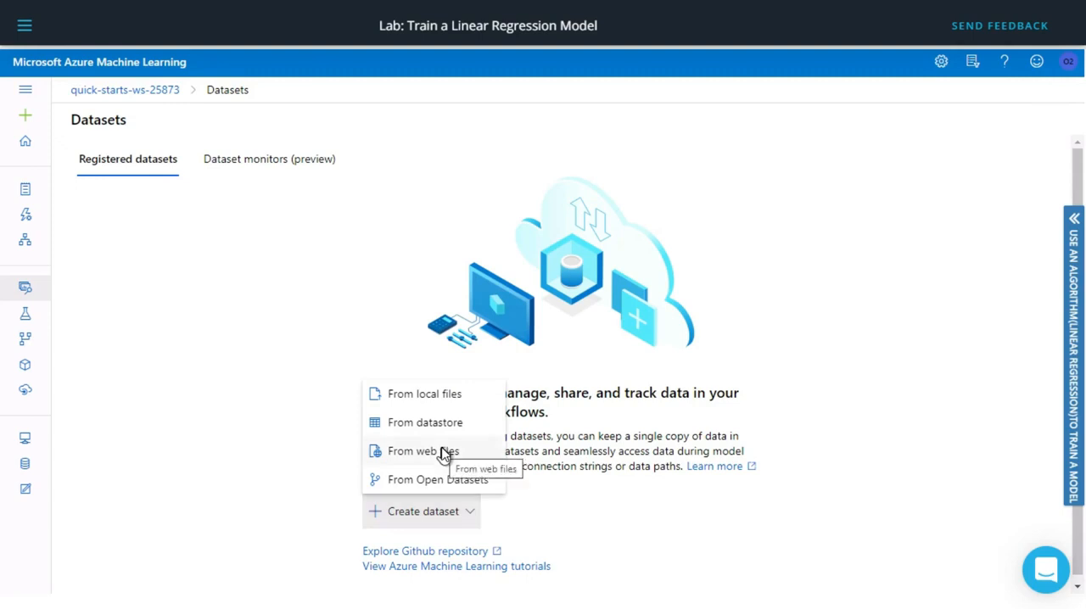
click(445, 452)
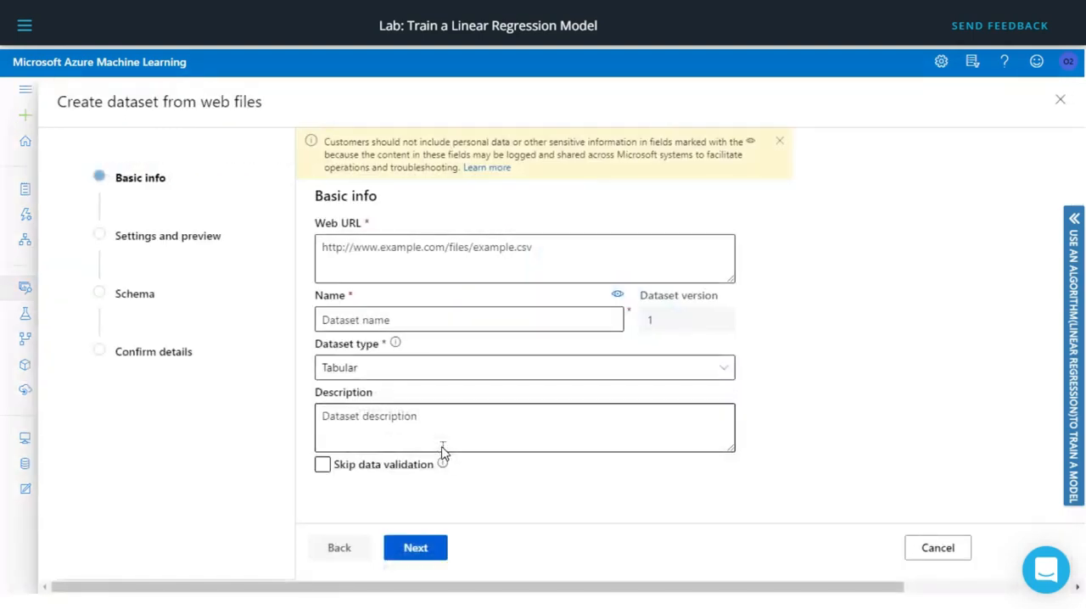
click(387, 251)
text(https://introtomlsampledata.blob.core.windows.net/data/nyc-taxi/nyc-taxi-sample-data.csv)
click(467, 320)
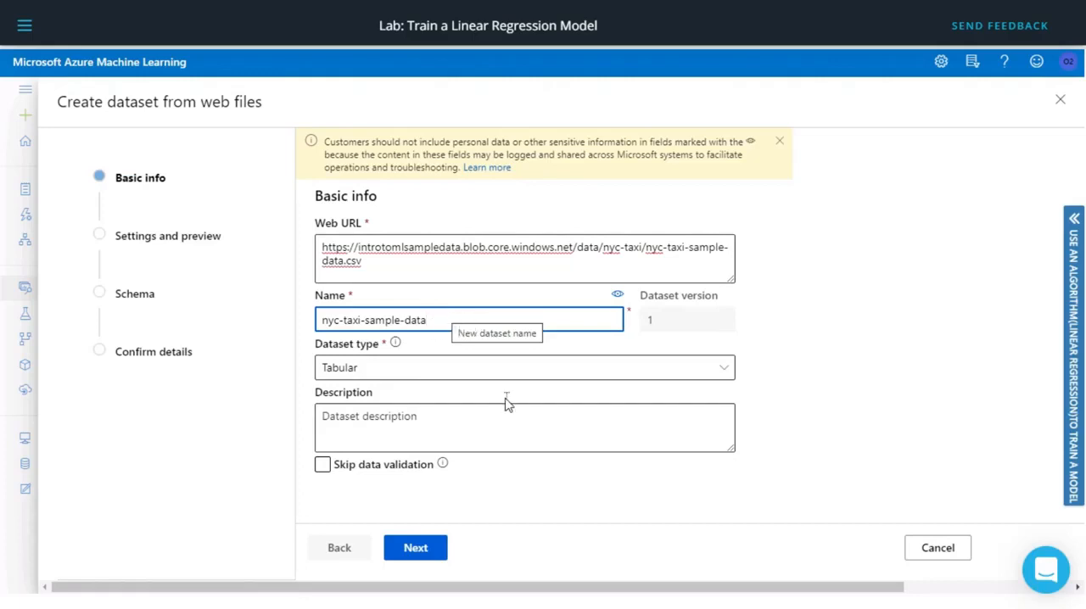
click(416, 549)
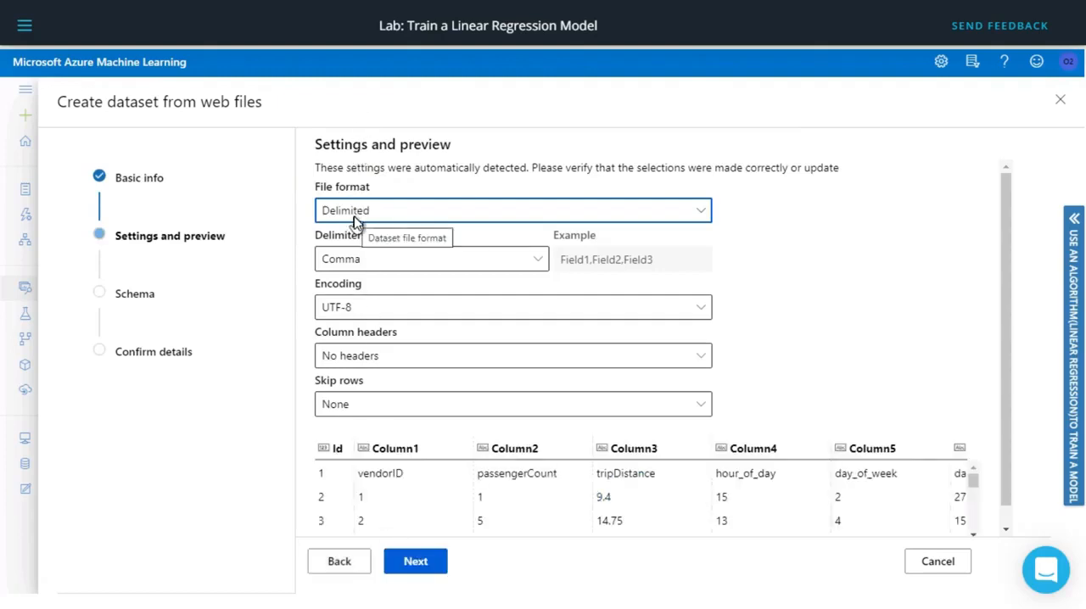
Set the dataset's column headers to "All files have same headers" and continue to the schema.
click(412, 361)
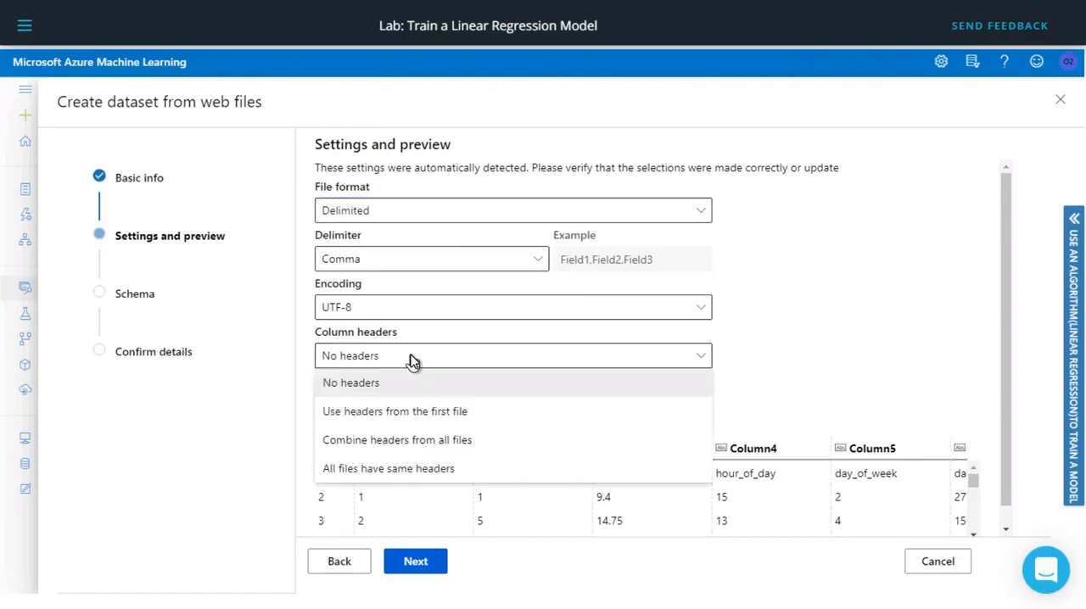
click(406, 469)
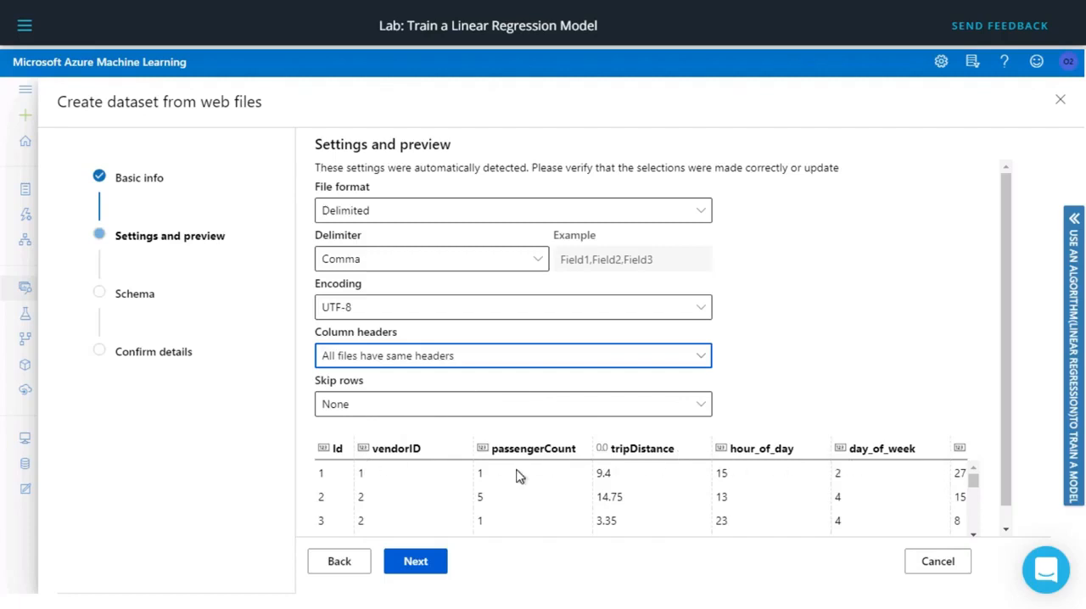
click(417, 564)
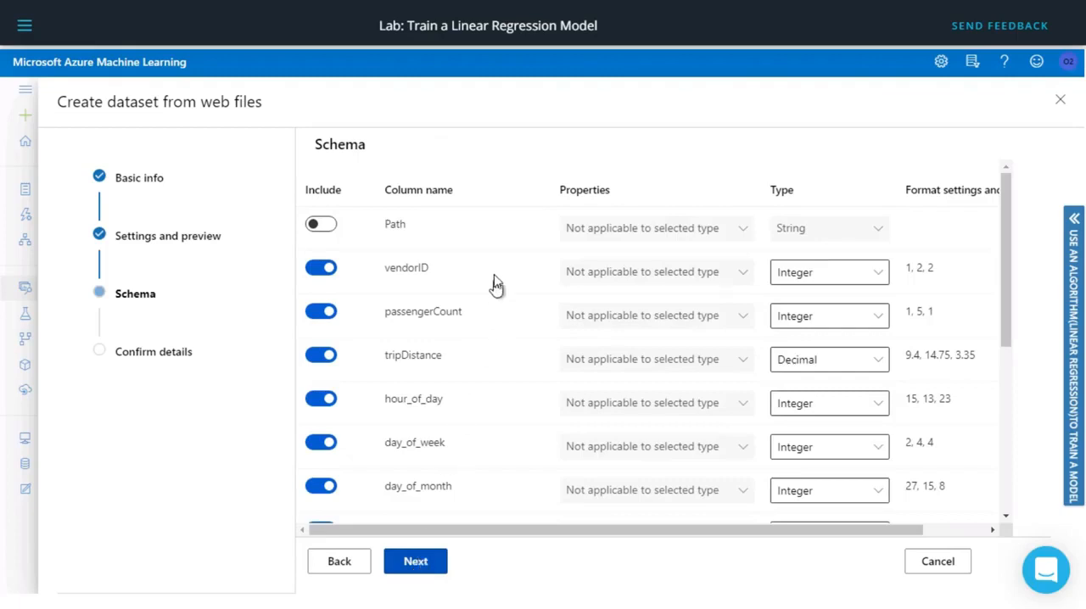
Review the dataset schema, keep the default column selections and types, and create the dataset.
drag(999, 222, 999, 163)
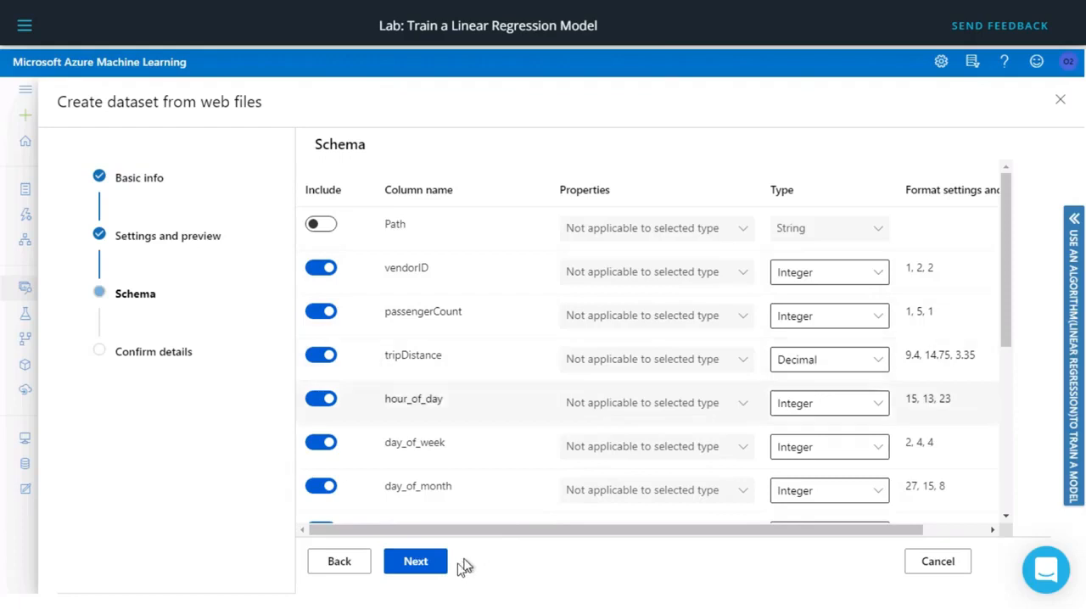
click(422, 564)
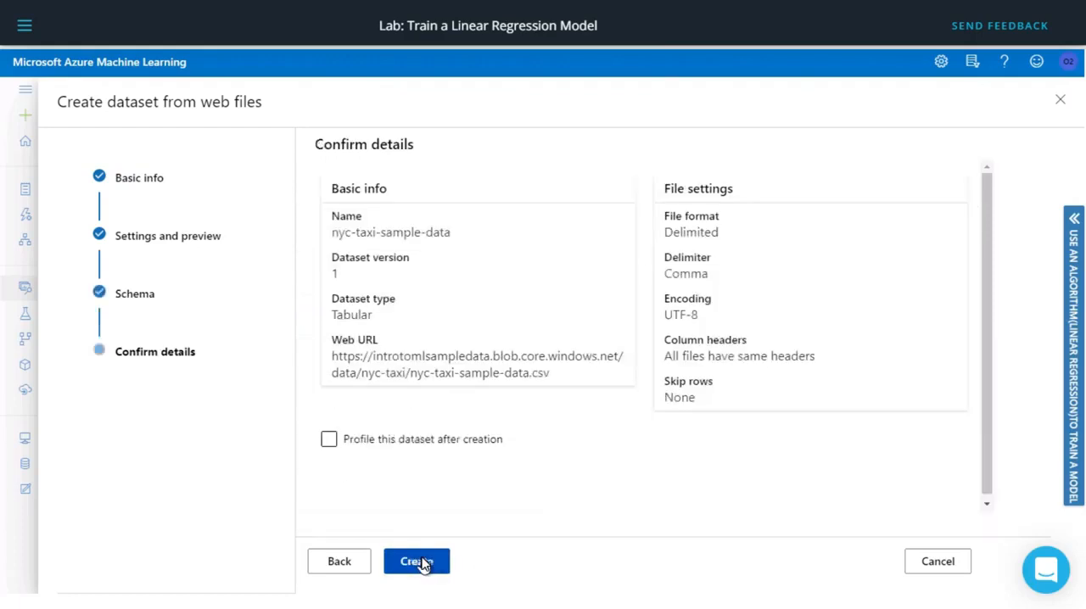
click(432, 566)
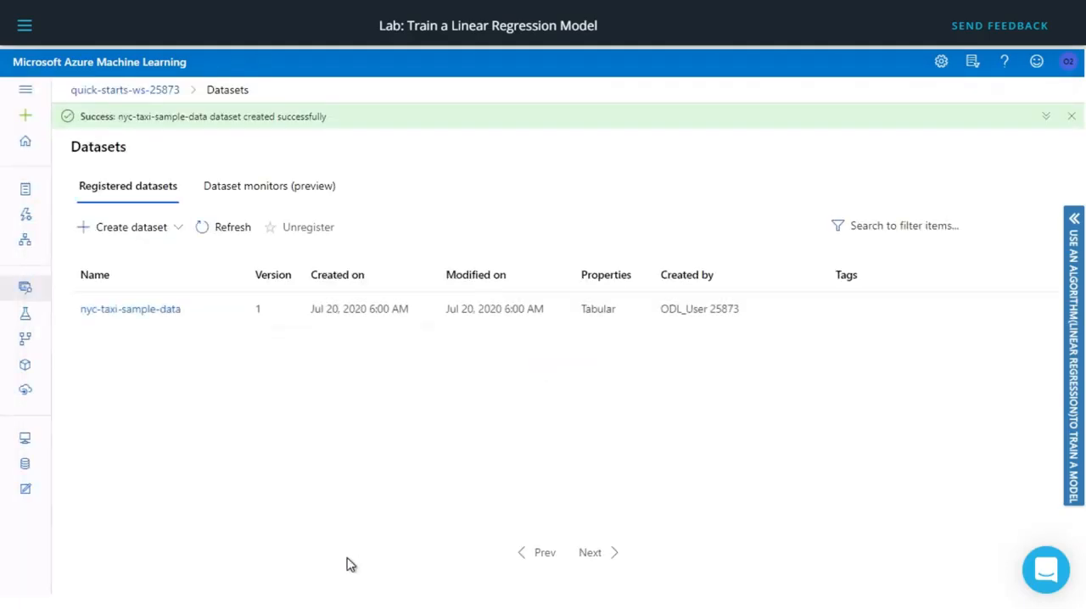
Create a new Designer pipeline with easy-to-use prebuilt modules and dismiss the draft settings tip.
click(26, 244)
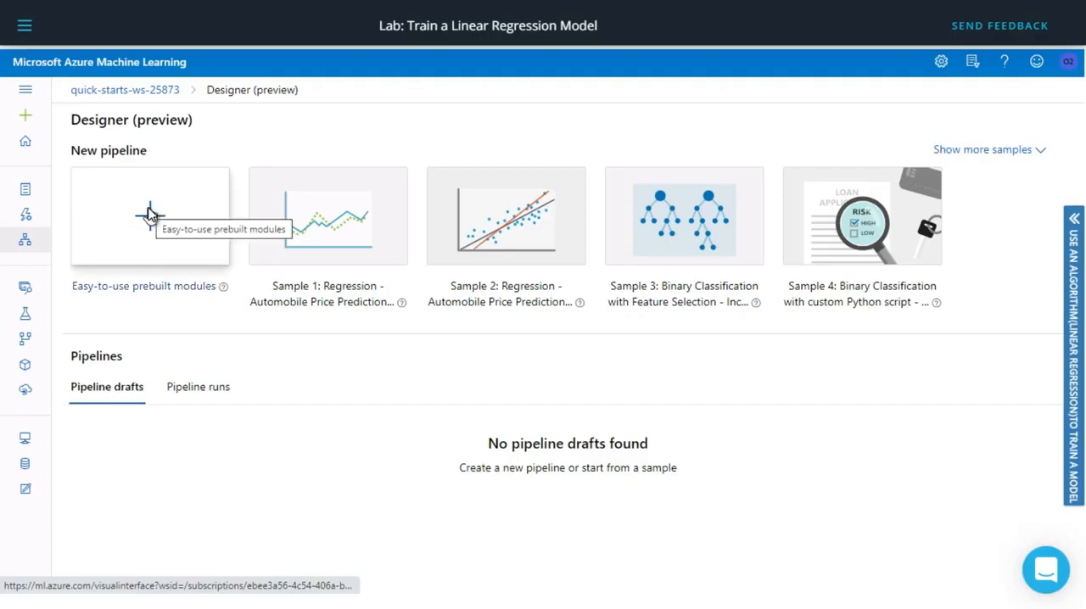
click(150, 215)
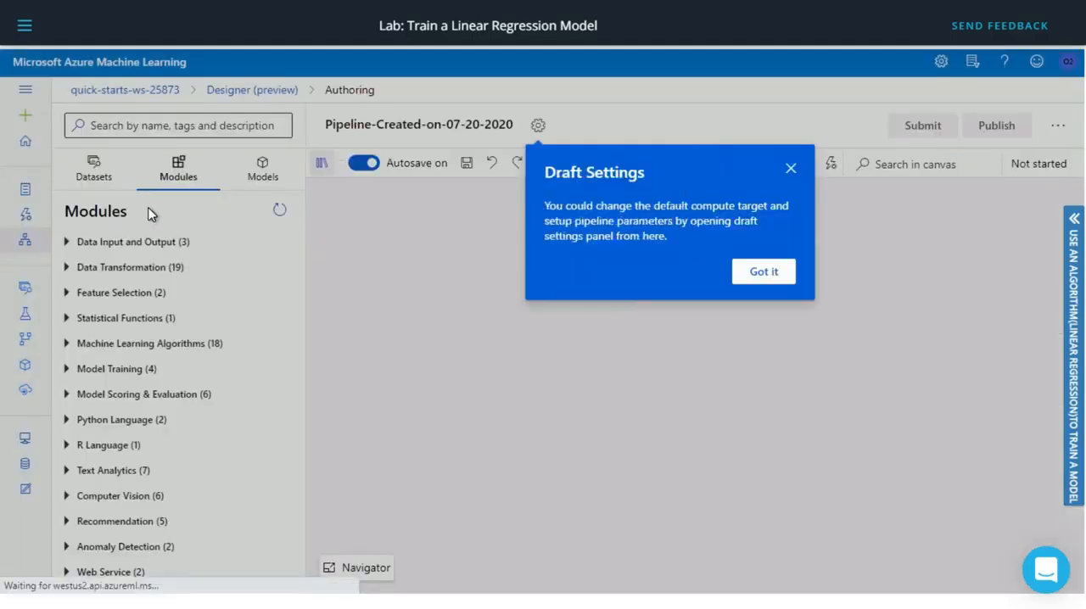
click(763, 271)
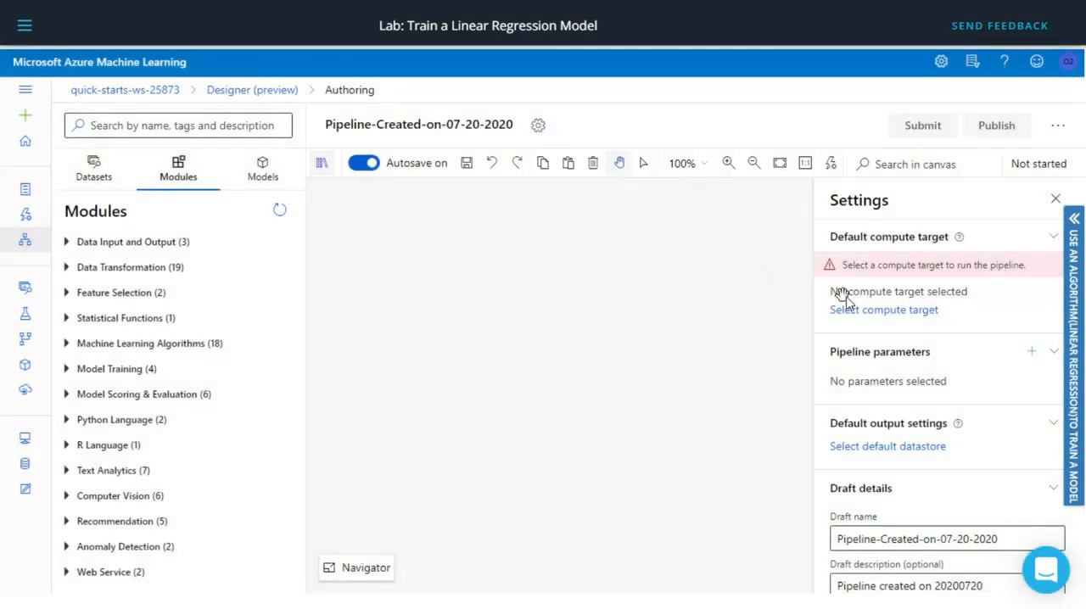
Switch the studio theme to Dark (preview) and close the theme settings.
click(941, 64)
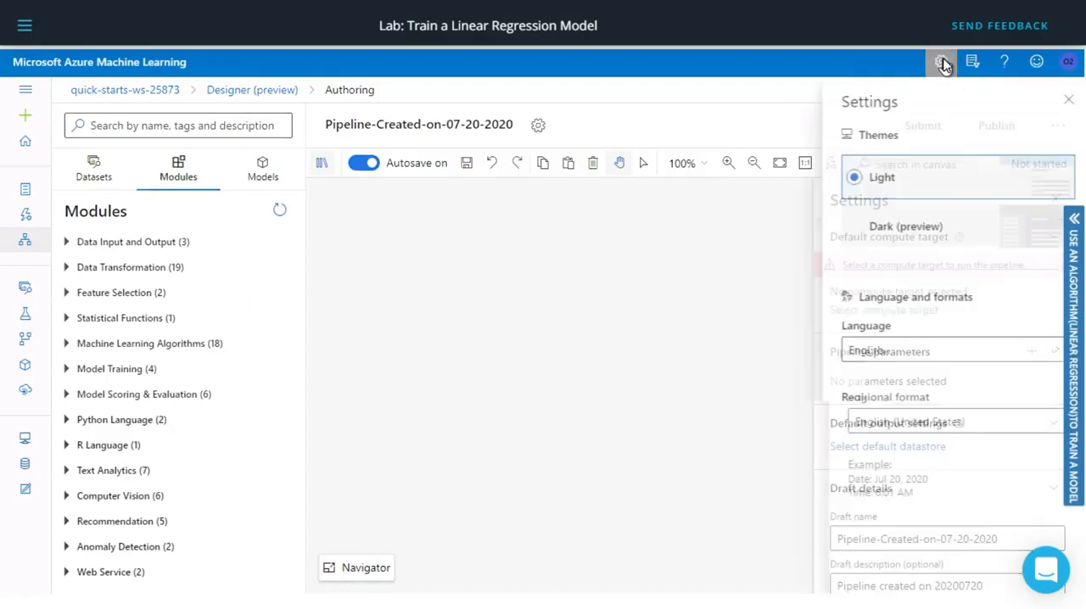
click(901, 225)
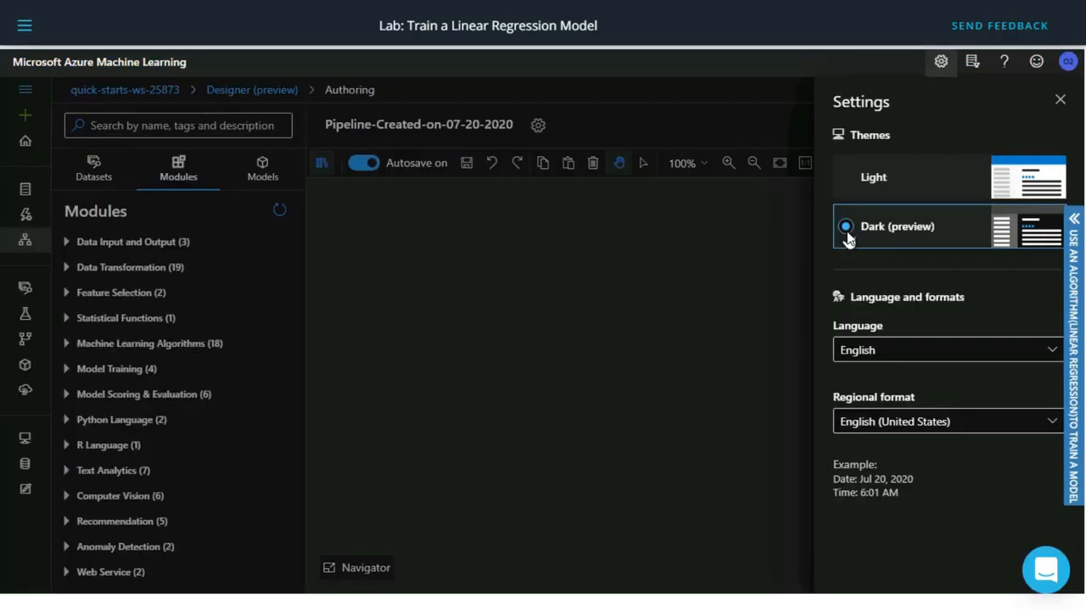
click(1058, 101)
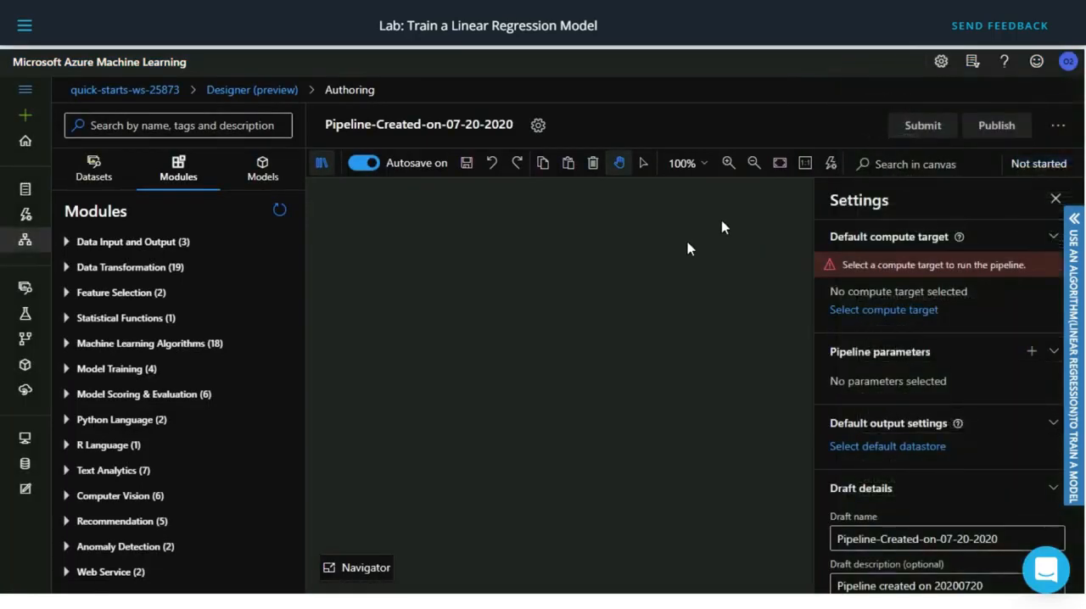
Set the pipeline's default compute target to the existing aml-compute and save it.
click(903, 313)
click(461, 251)
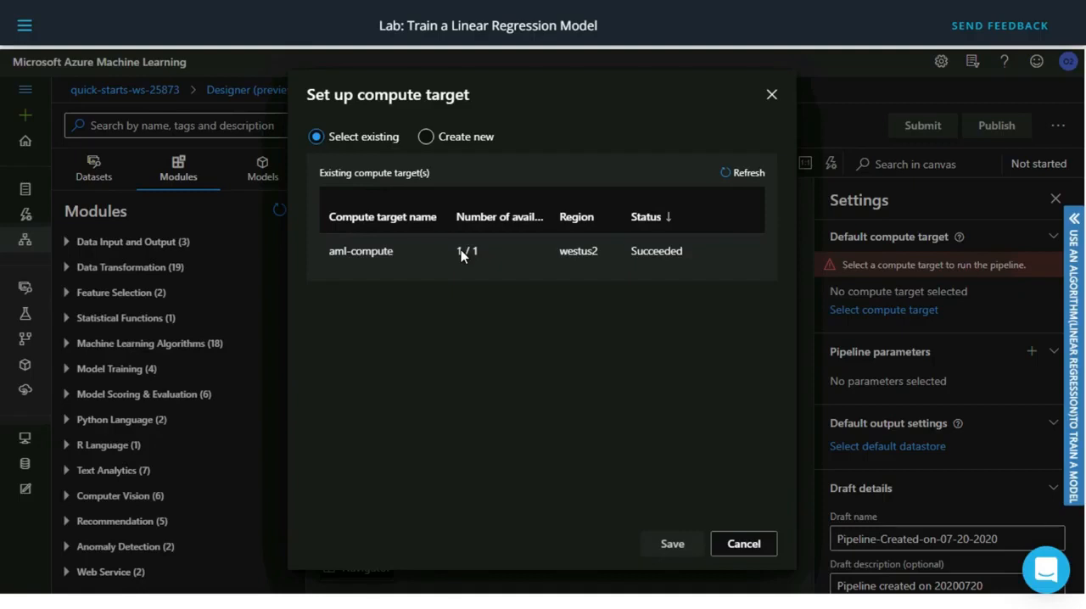
click(657, 550)
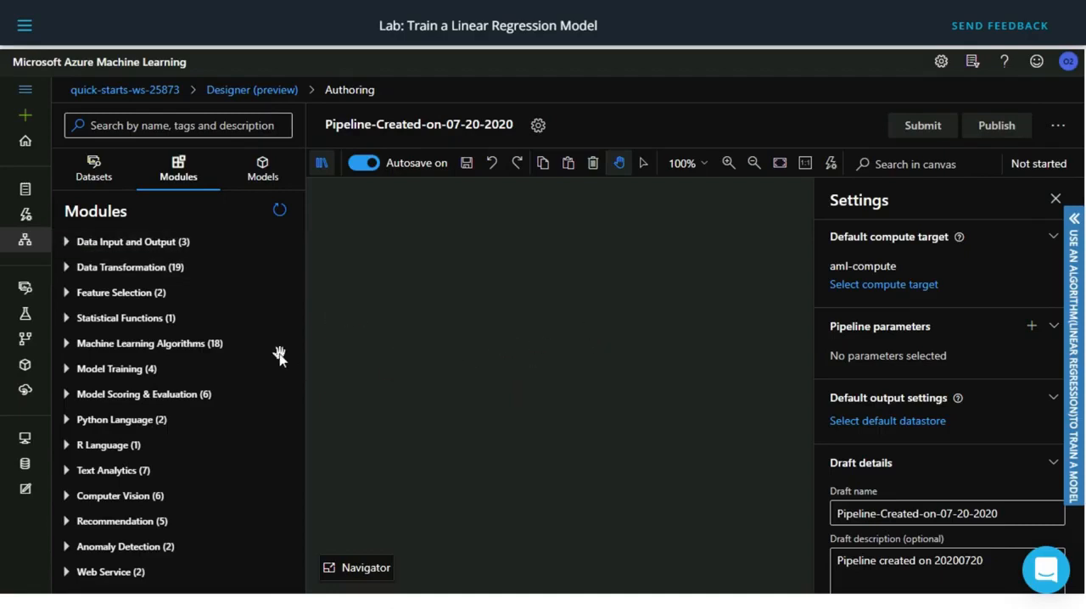
Place the nyc-taxi-sample-data dataset near the top of the pipeline canvas and close its details.
click(93, 169)
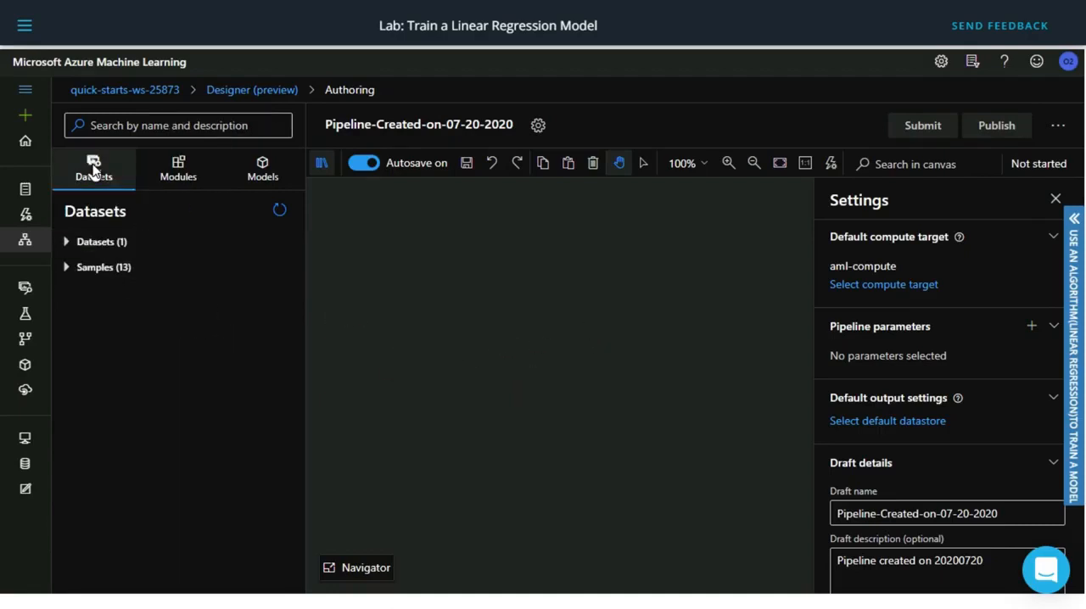
click(66, 244)
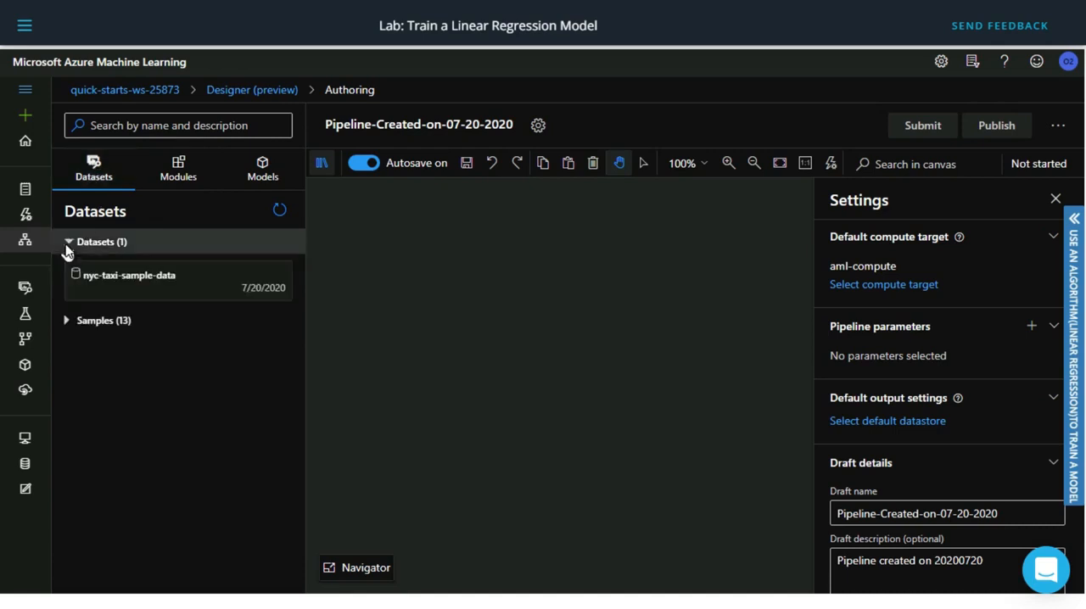
drag(127, 285, 530, 221)
click(527, 371)
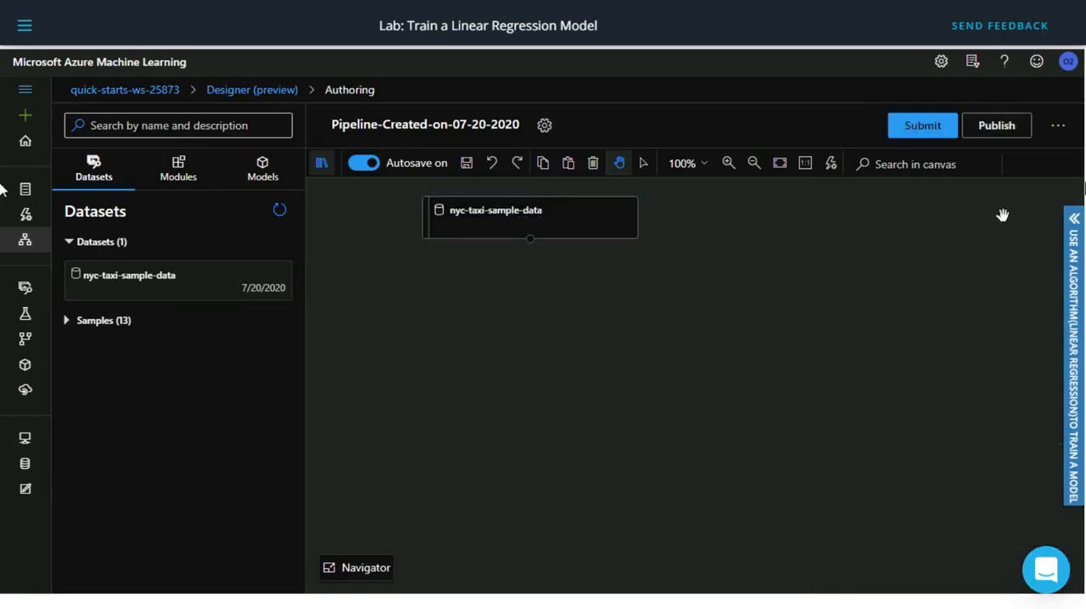
click(516, 219)
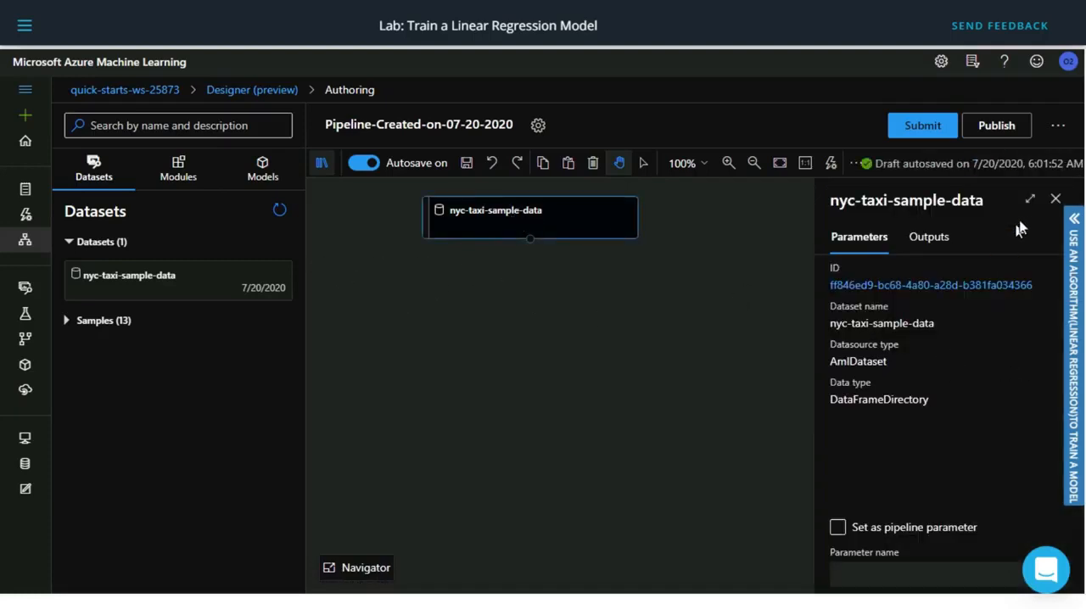
click(1053, 198)
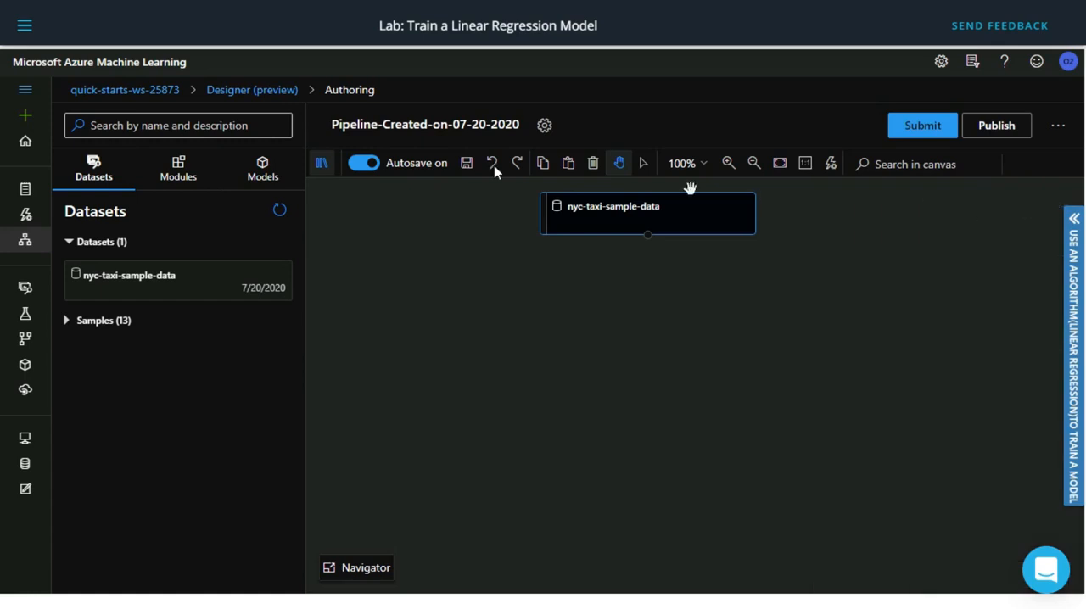
Search the modules for "sp" and place a Split Data module below the nyc-taxi-sample-data dataset.
click(177, 174)
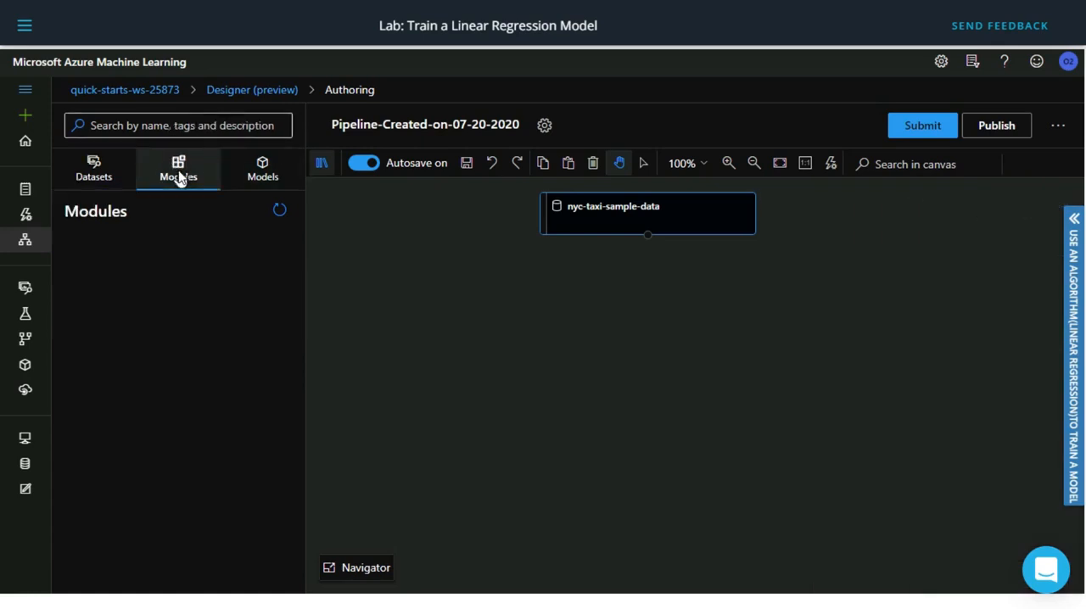
click(157, 128)
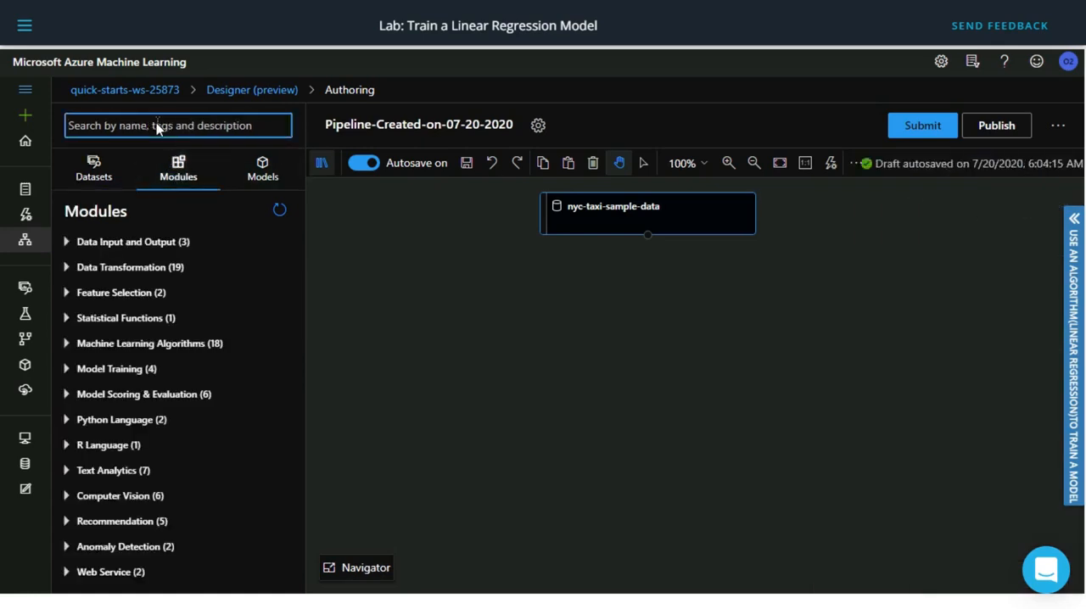
text(sp)
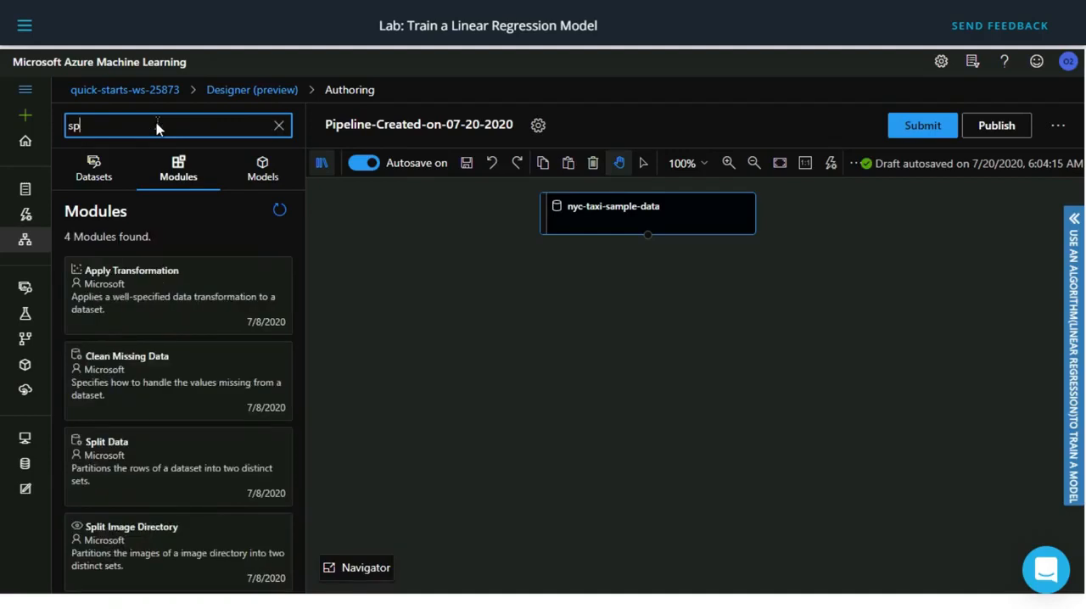
drag(147, 468, 652, 291)
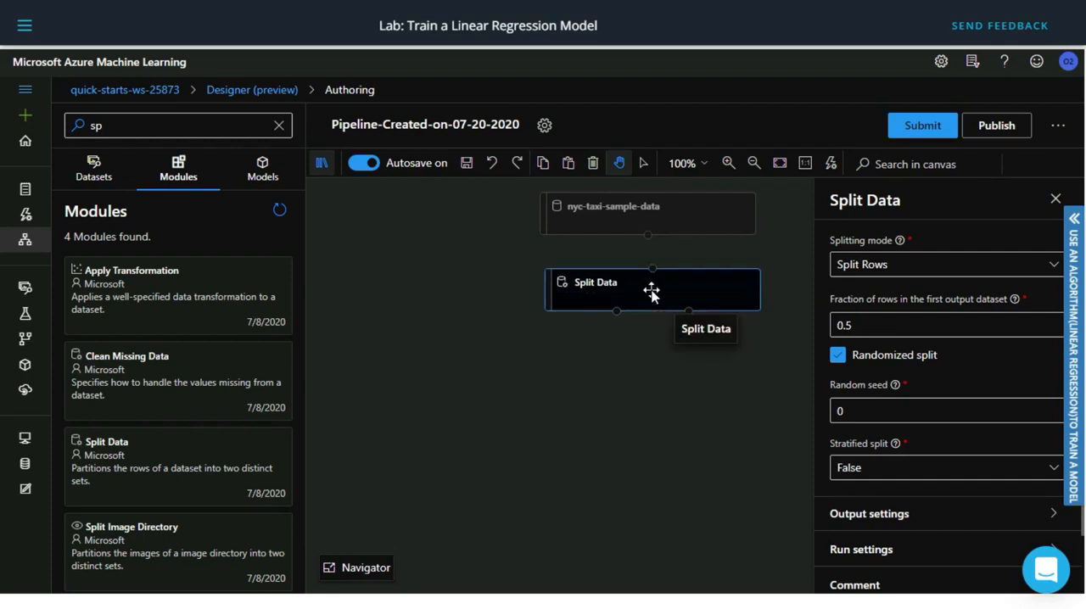
Set Split Data's fraction of rows in the first output dataset to 0.7 and connect nyc-taxi-sample-data to its input.
click(877, 332)
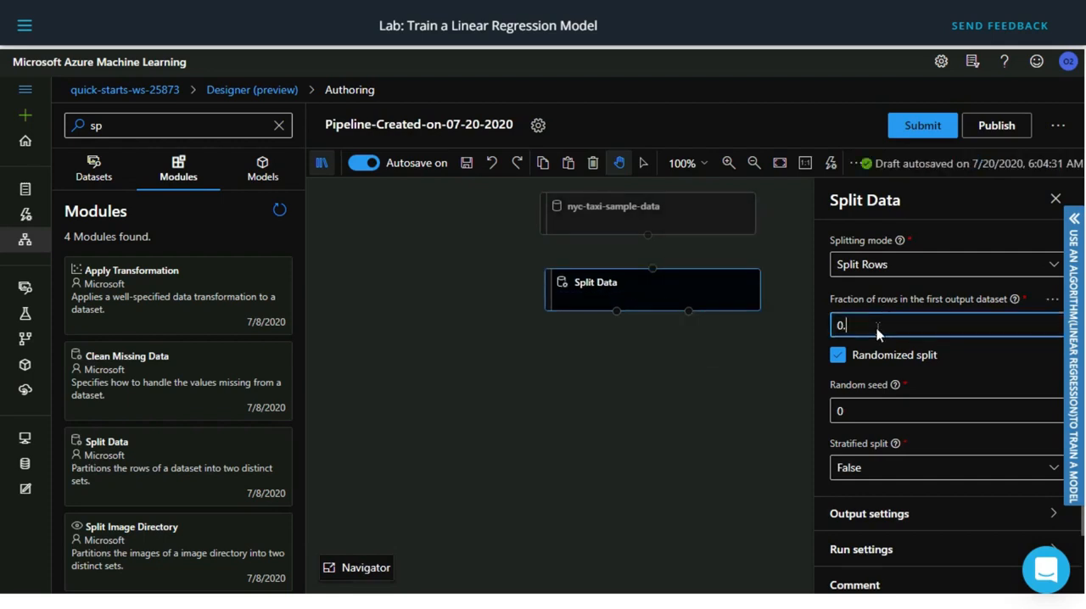
click(1054, 200)
drag(648, 235, 653, 266)
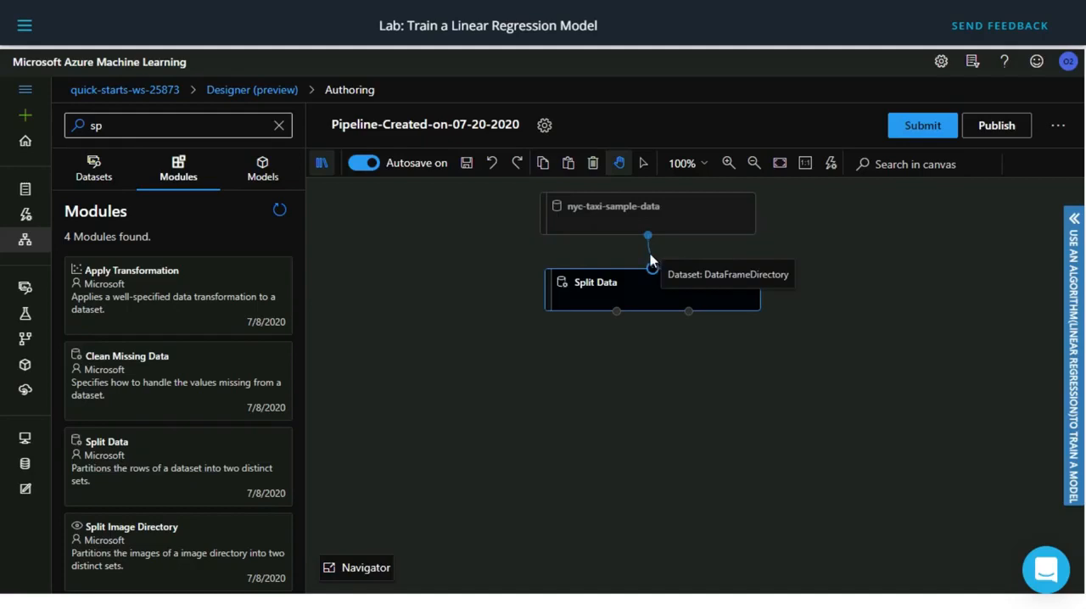
drag(650, 261, 651, 267)
Place the Linear Regression module from Machine Learning Algorithms below and to the left of Split Data, and close its details.
click(279, 126)
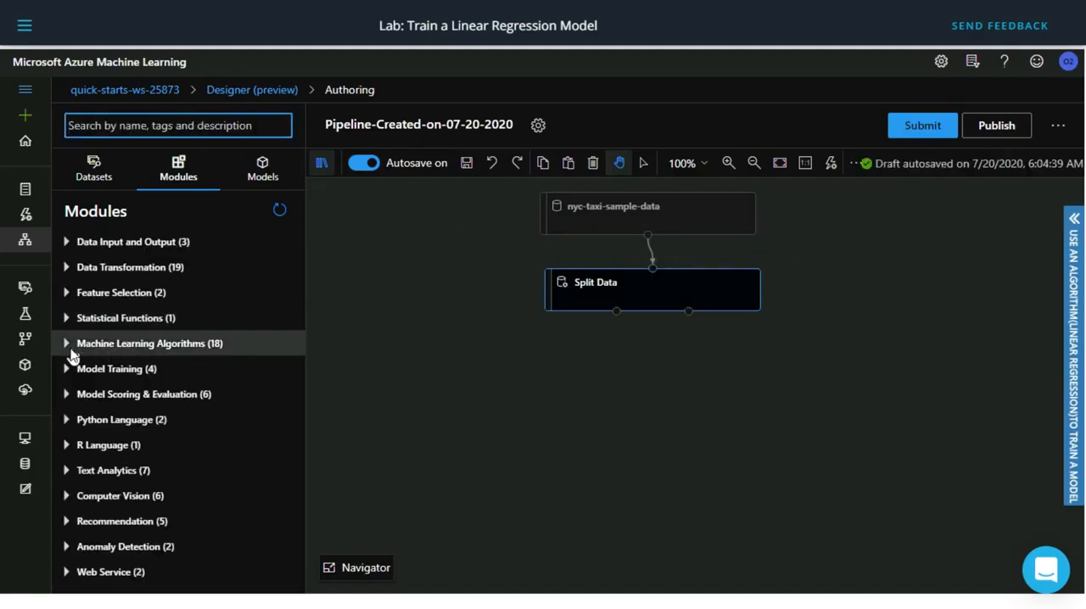
click(68, 353)
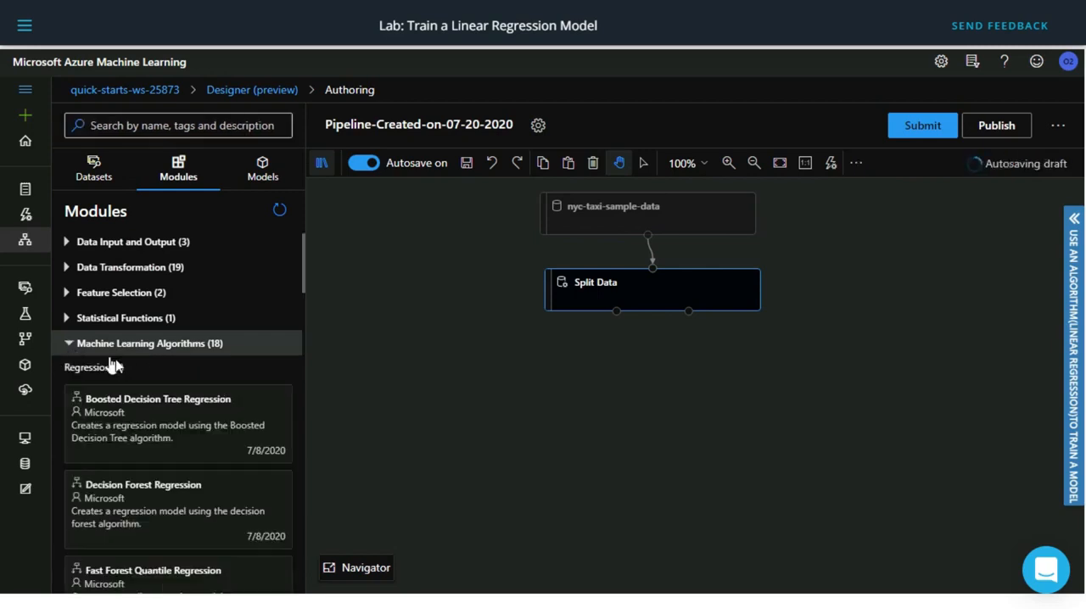
scroll(135, 398, down, 1)
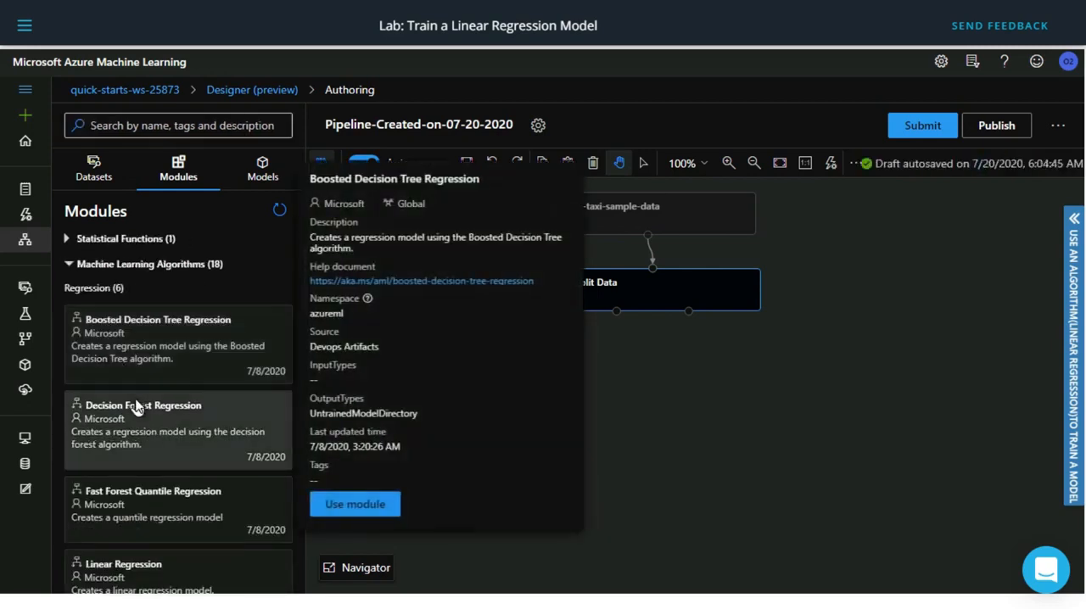
scroll(139, 404, down, 2)
drag(131, 431, 443, 382)
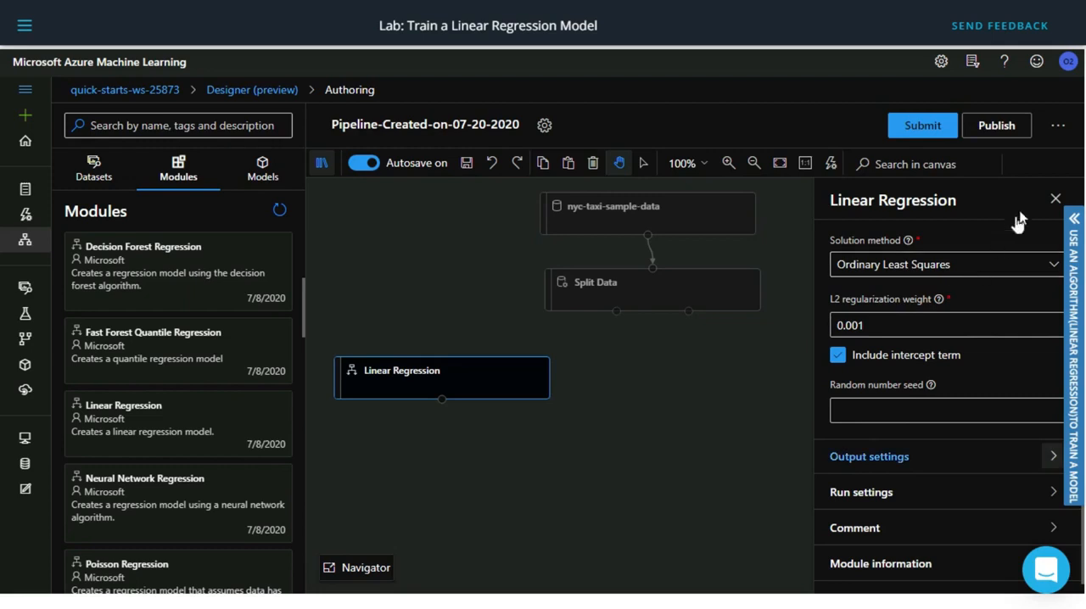
click(1056, 197)
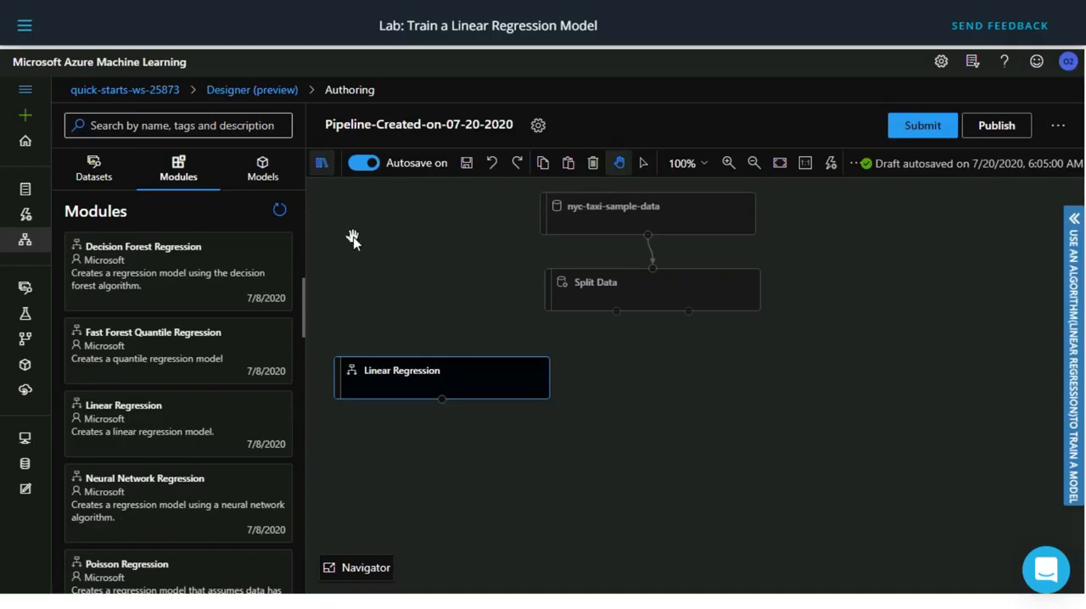
Search the modules for "train" and place a Train Model module below Split Data, lower than Linear Regression.
click(221, 126)
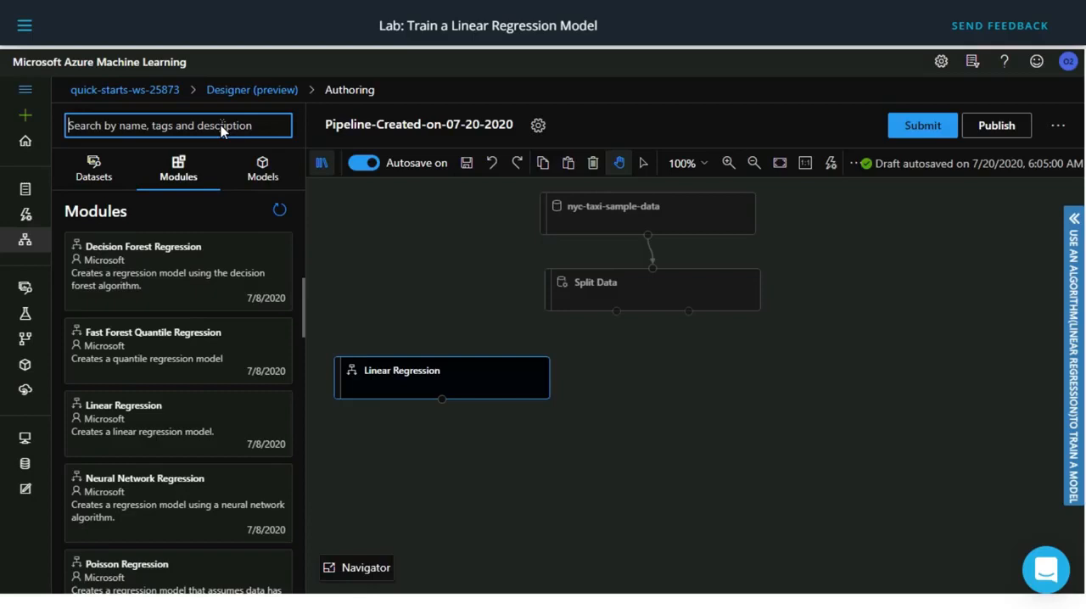
text(tran)
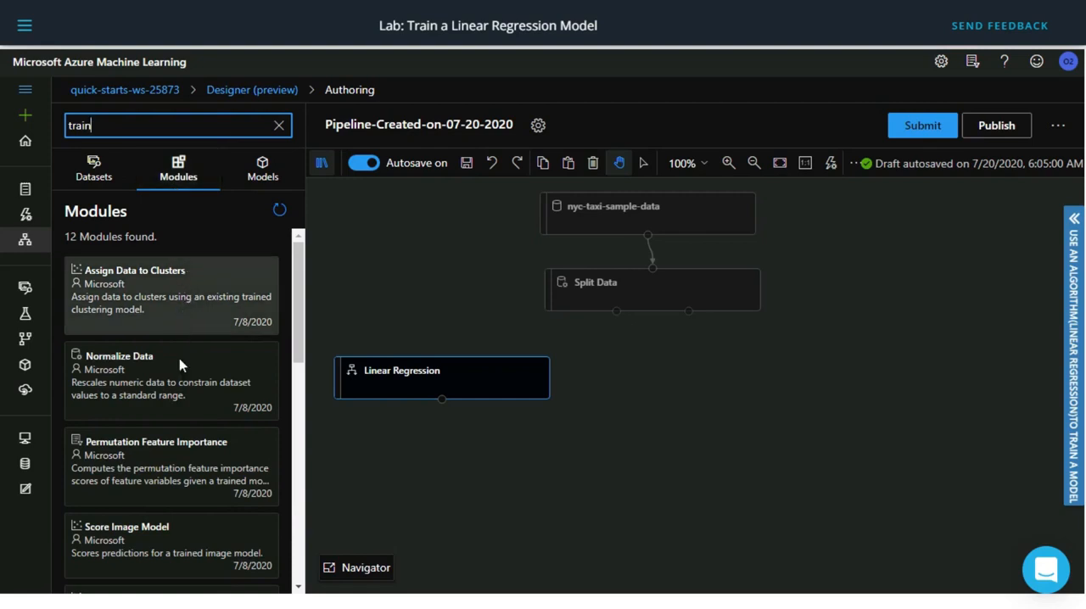
scroll(145, 449, down, 2)
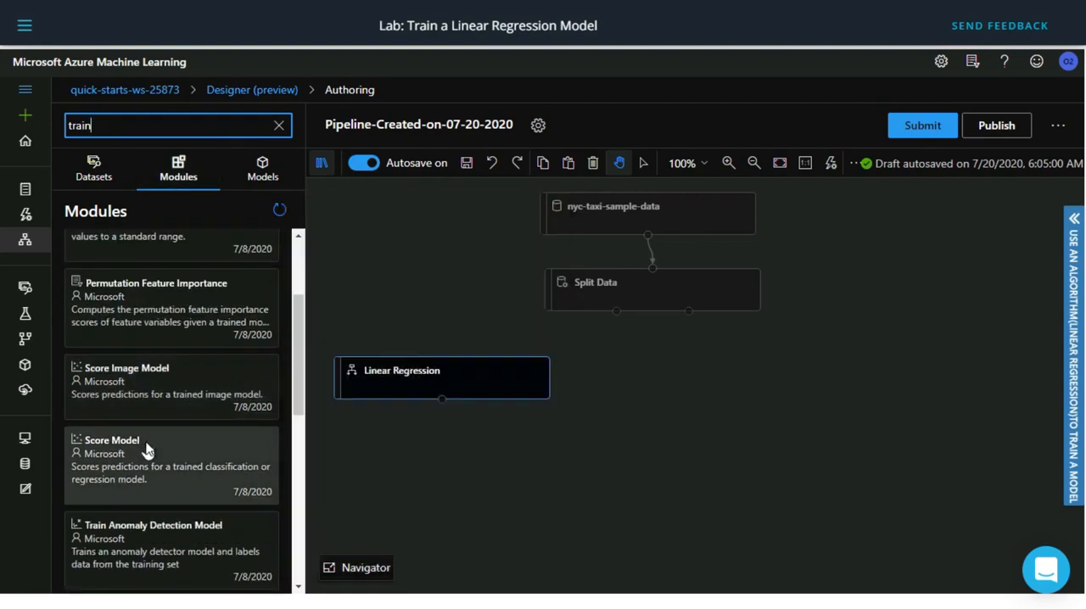
scroll(146, 450, down, 2)
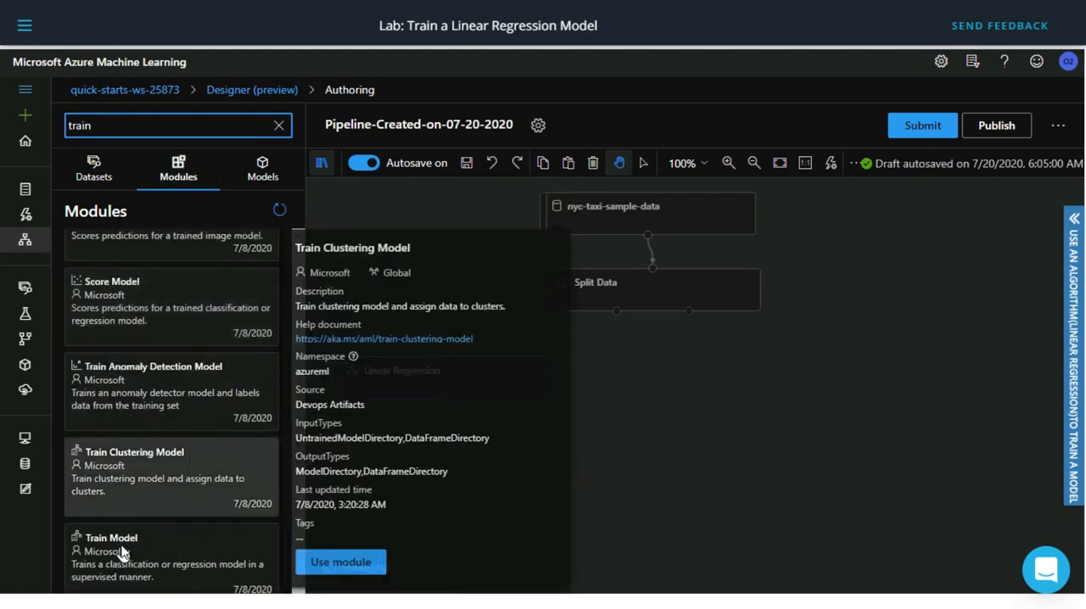
mouse_move(123, 556)
mouse_down()
mouse_move(369, 471)
mouse_move(626, 447)
mouse_up()
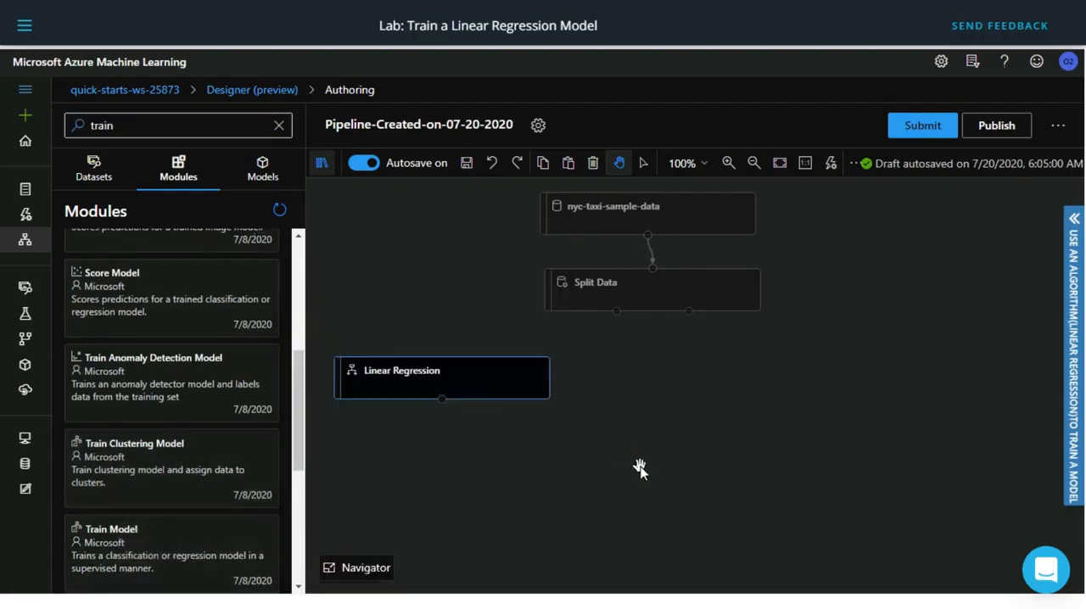
drag(124, 562, 656, 460)
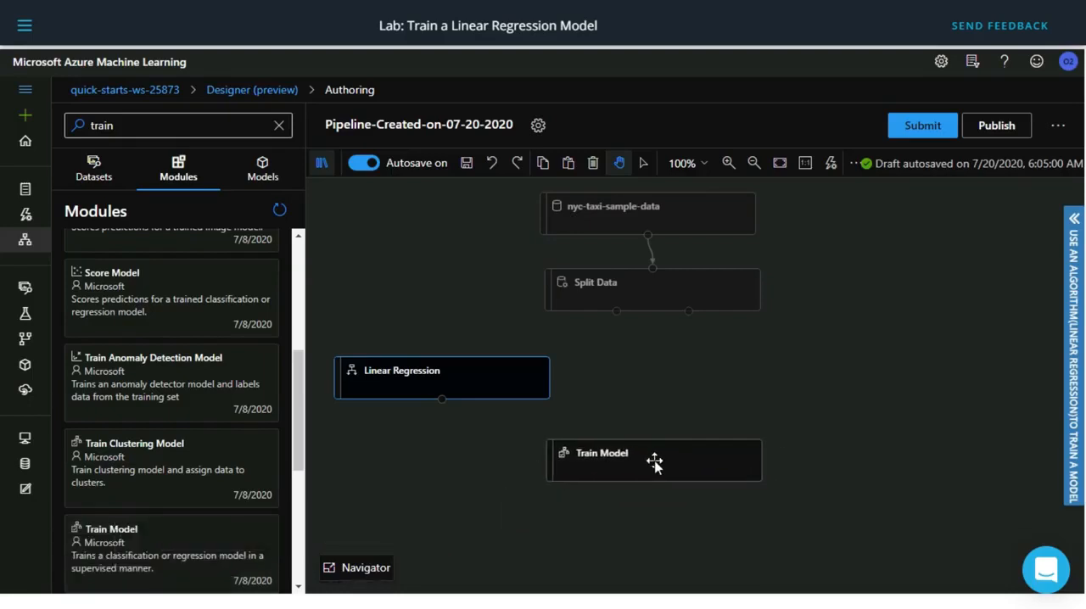
Set Train Model's label column to the column name totalAmount, save it and close the module details.
click(654, 462)
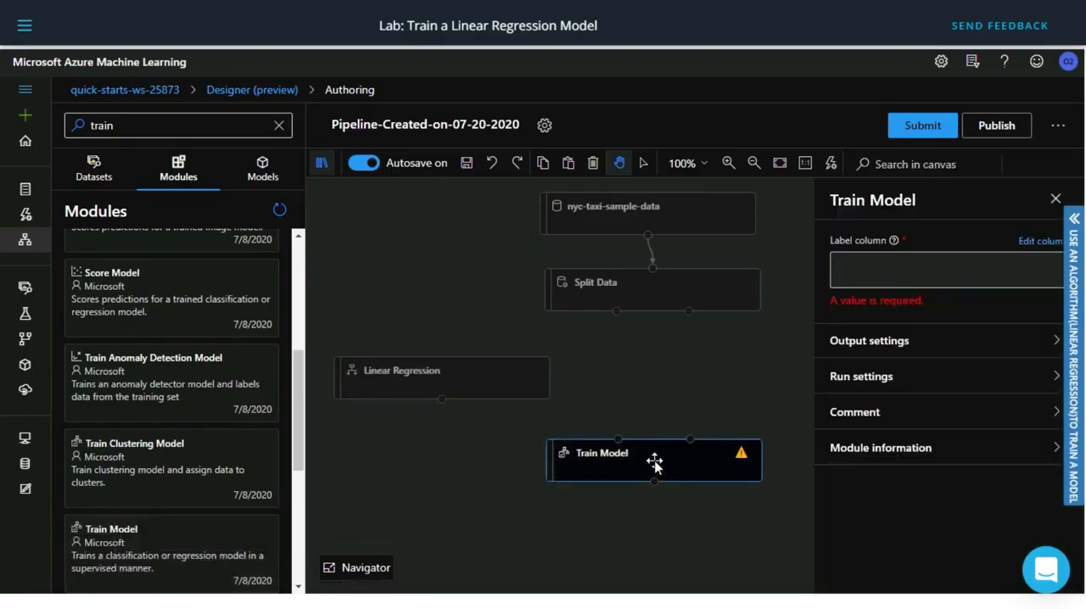
click(1022, 241)
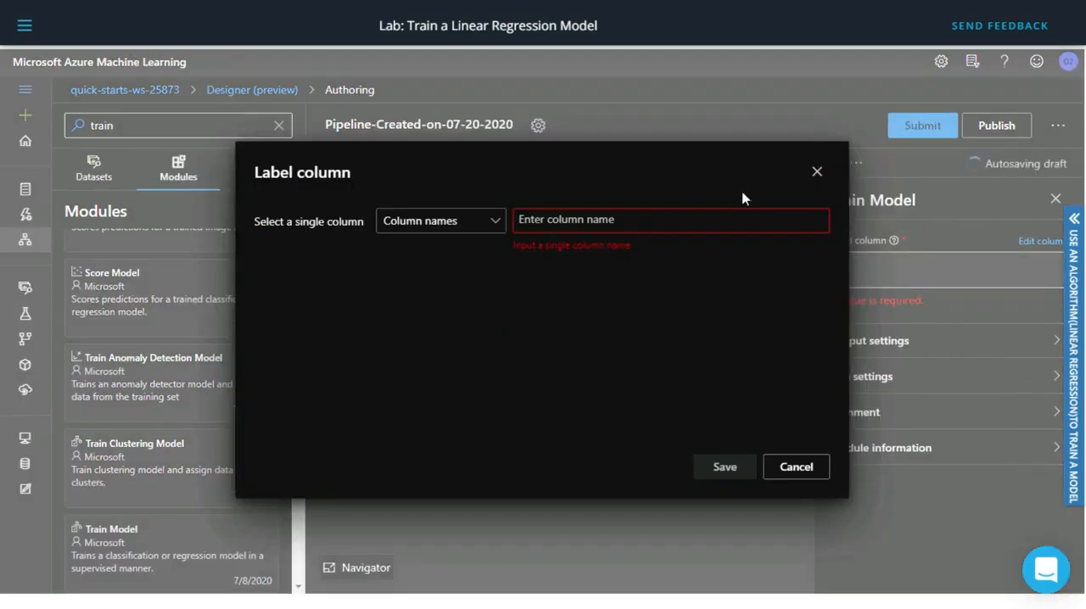
click(544, 221)
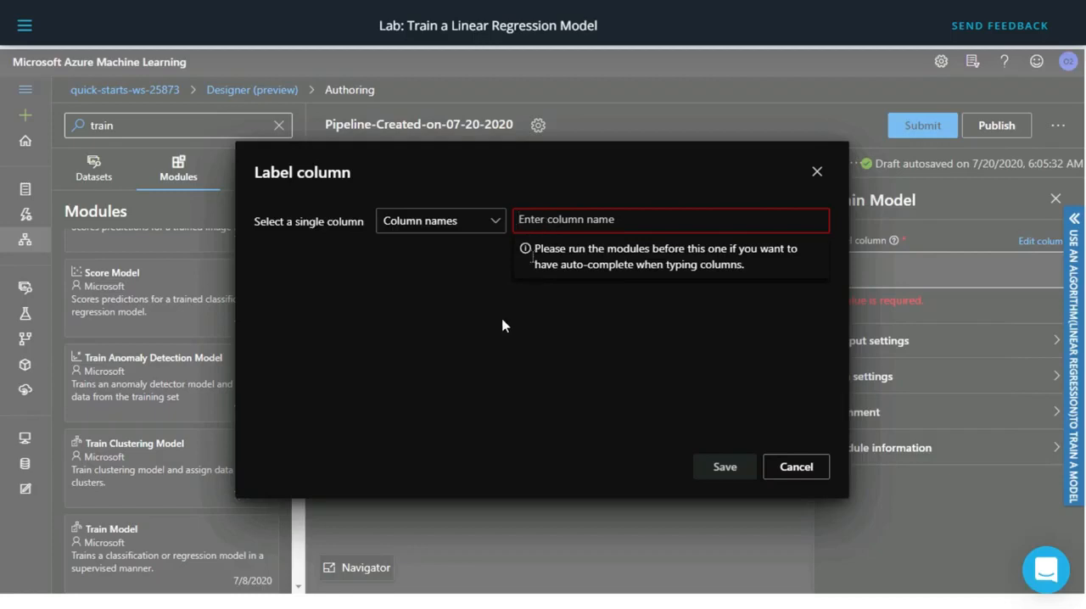
text(totalAmount)
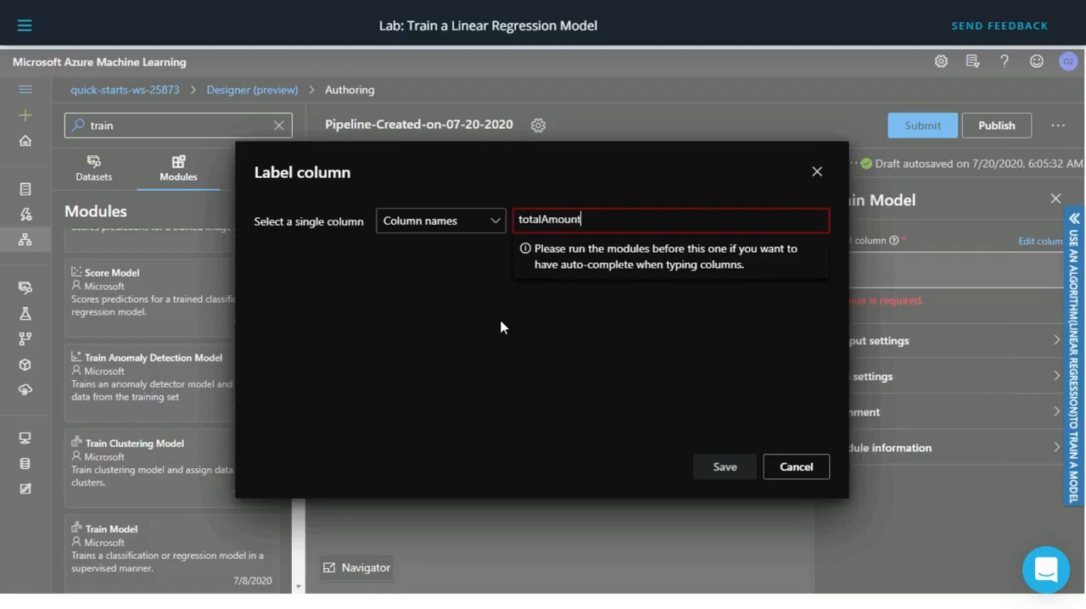
key(Return)
click(724, 467)
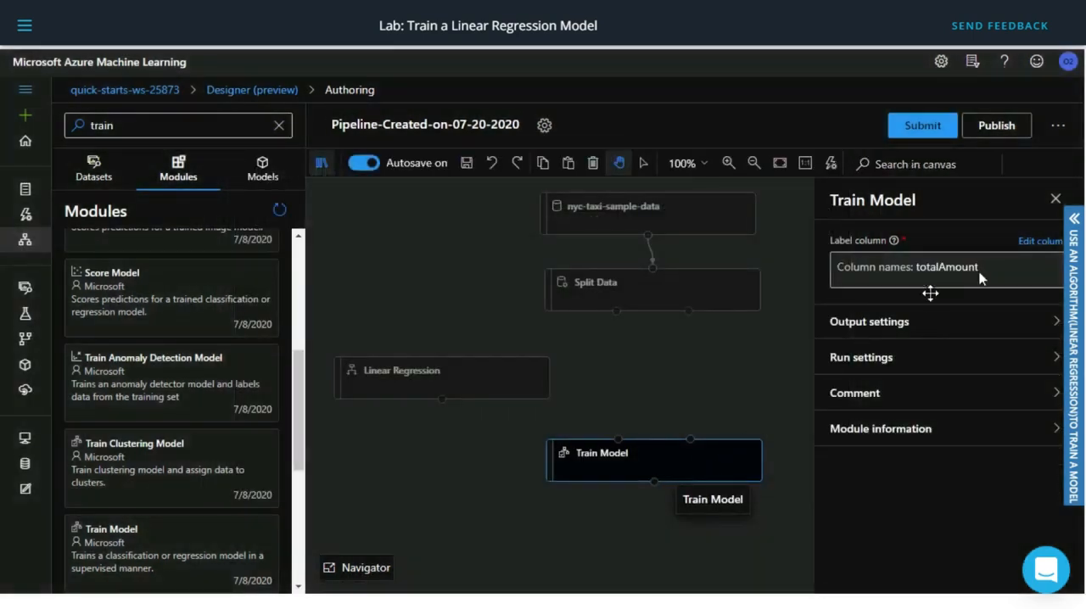
click(1055, 198)
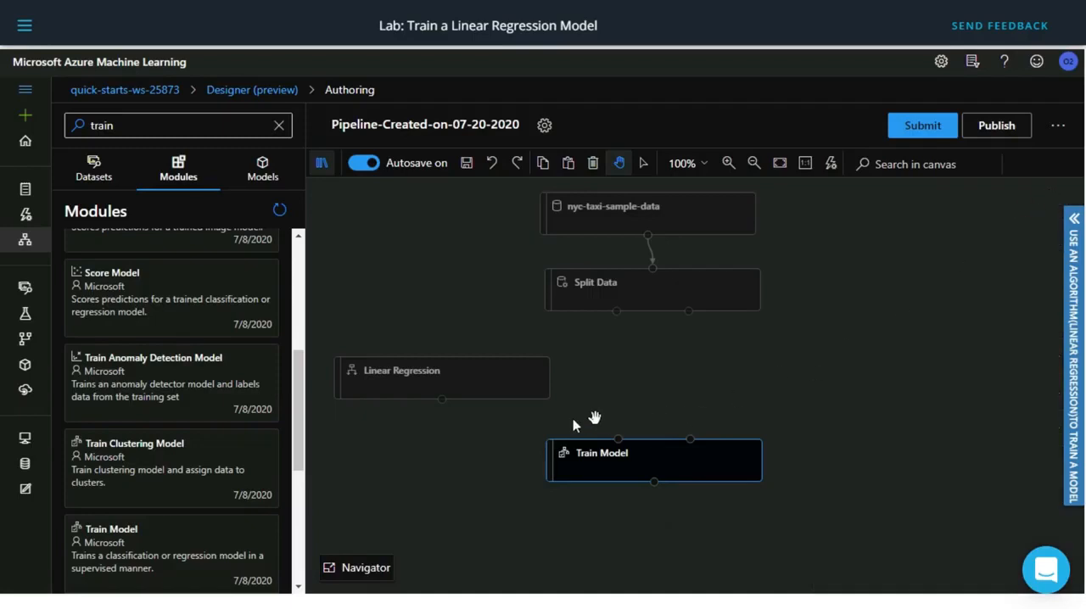
Connect Linear Regression to Train Model's first input and Split Data's first output to its second, and shift both model modules slightly upward.
drag(580, 419, 617, 439)
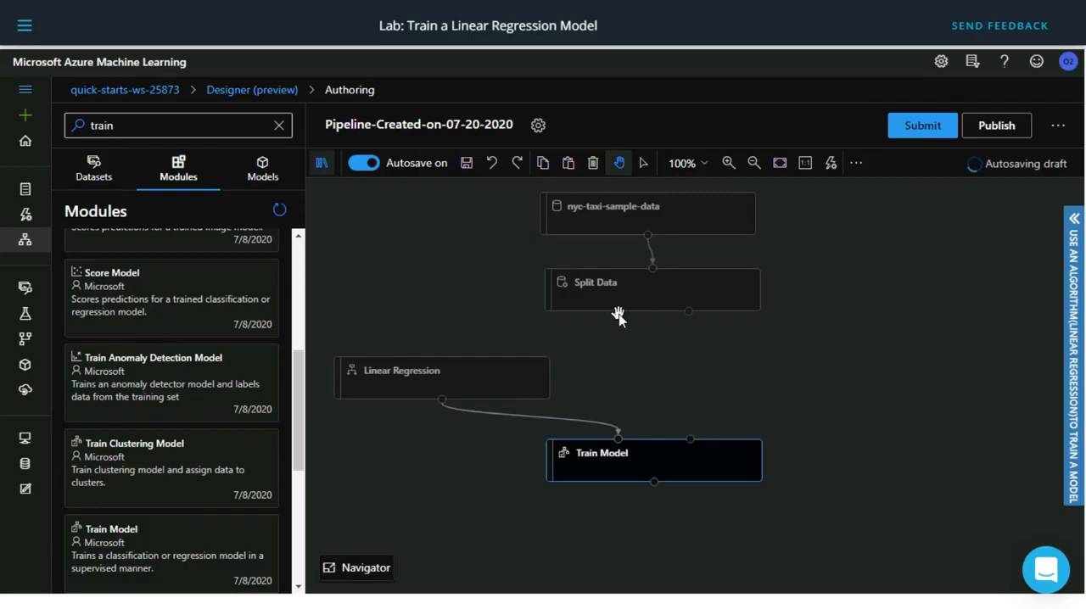
drag(616, 311, 701, 450)
drag(615, 314, 692, 441)
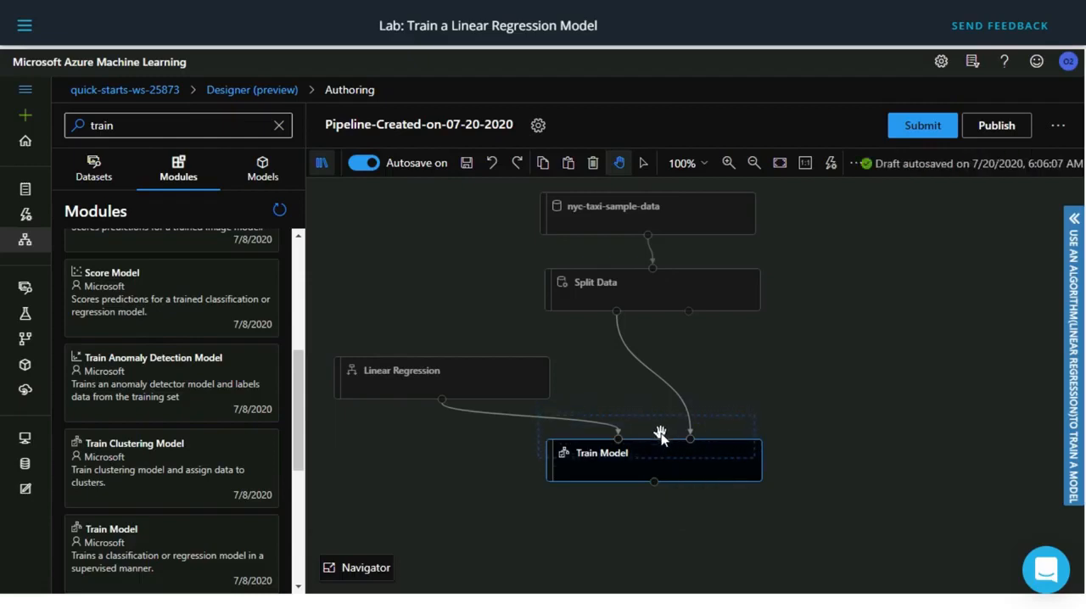
drag(660, 435, 659, 435)
drag(439, 376, 440, 345)
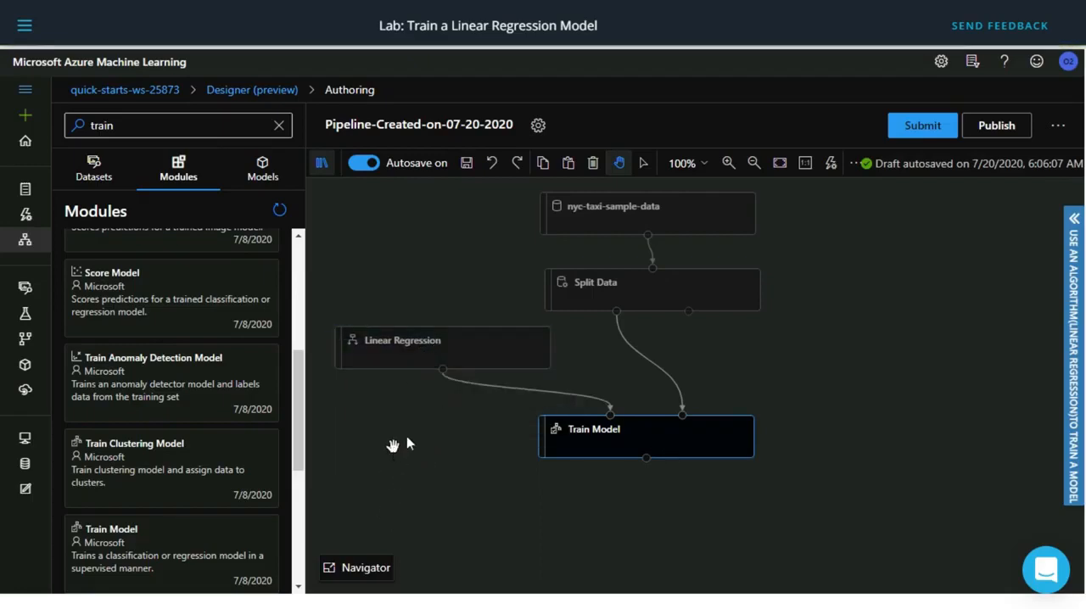
Search the modules for "score", place a Score Model module below and to the right of Train Model, and close its details.
click(278, 127)
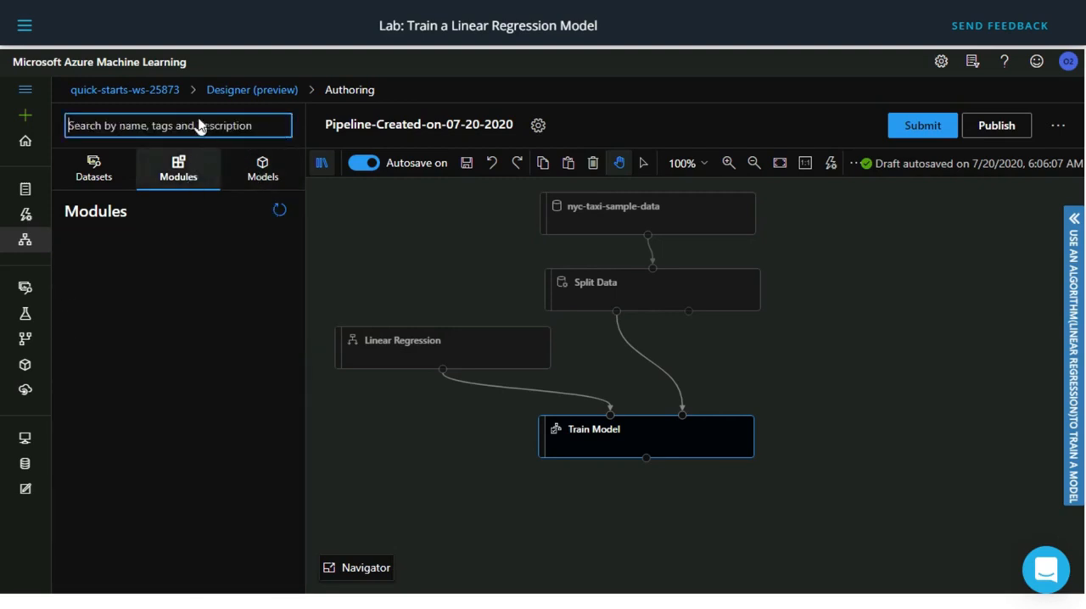
text(scor)
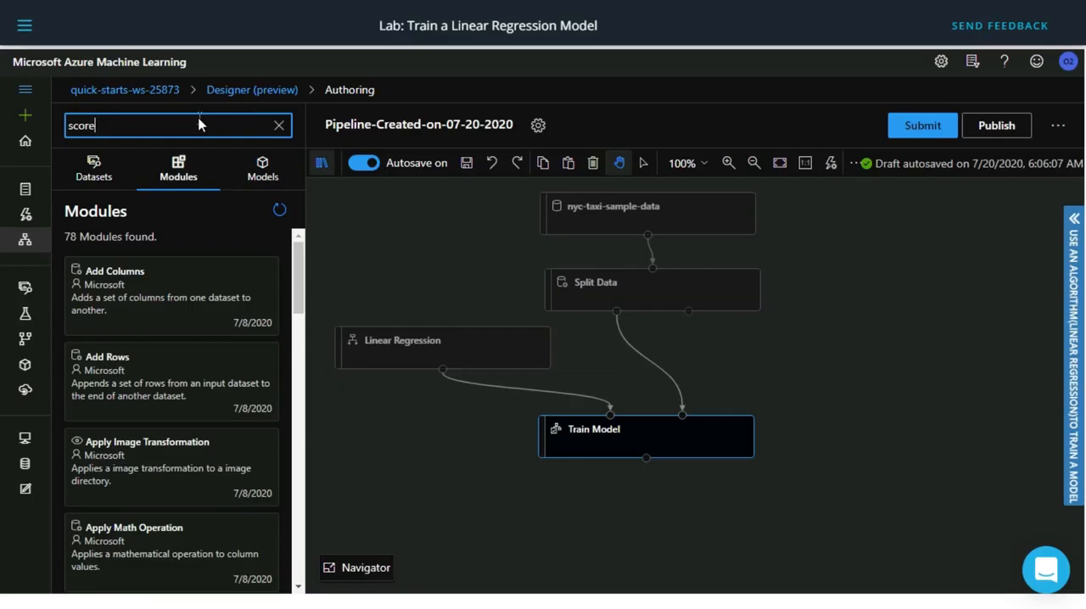
text(e)
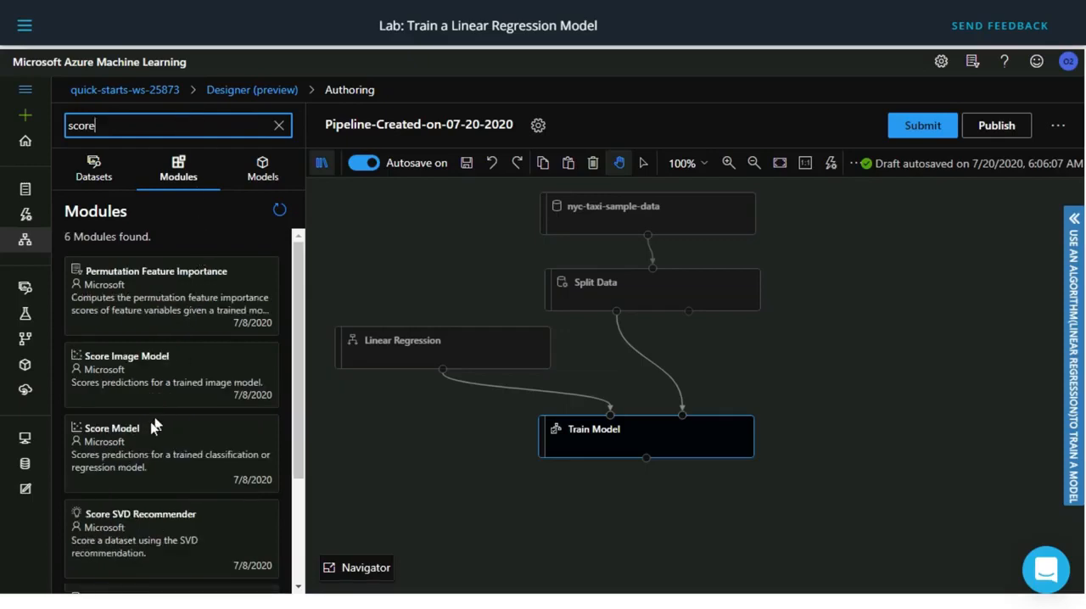
drag(150, 450, 770, 513)
click(767, 511)
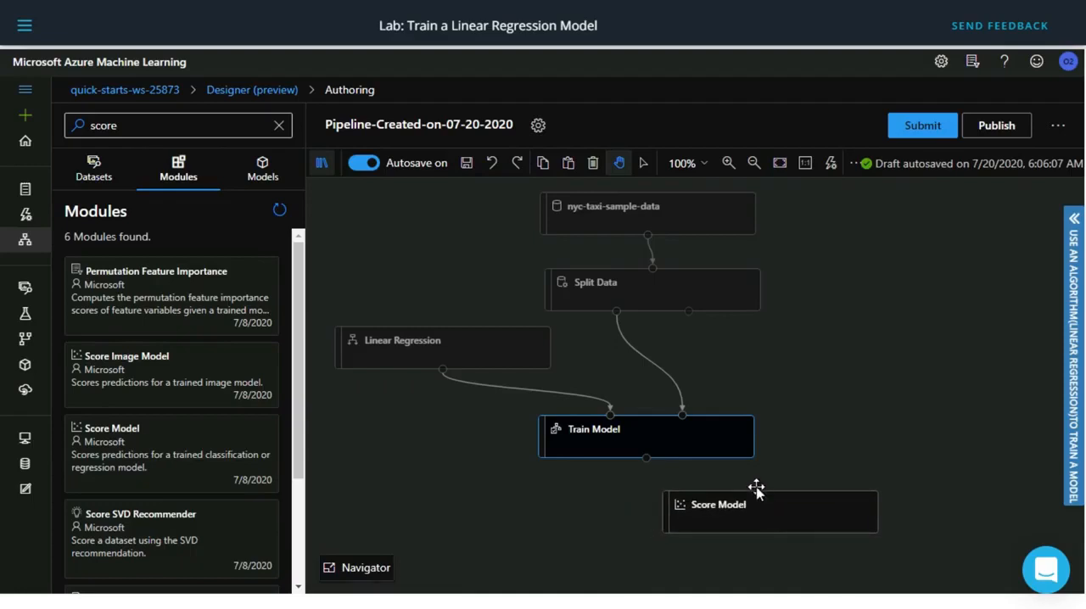
click(1055, 200)
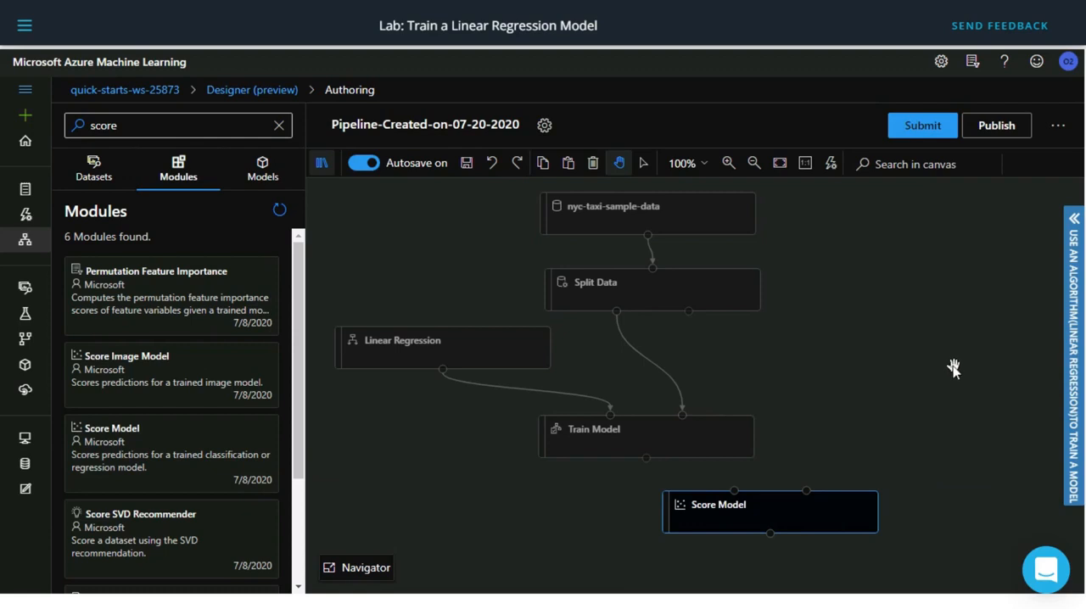
Connect Split Data's second output to Score Model's second input and Train Model's output to its first input.
scroll(925, 359, down, 1)
scroll(924, 359, right, 1)
scroll(936, 413, up, 1)
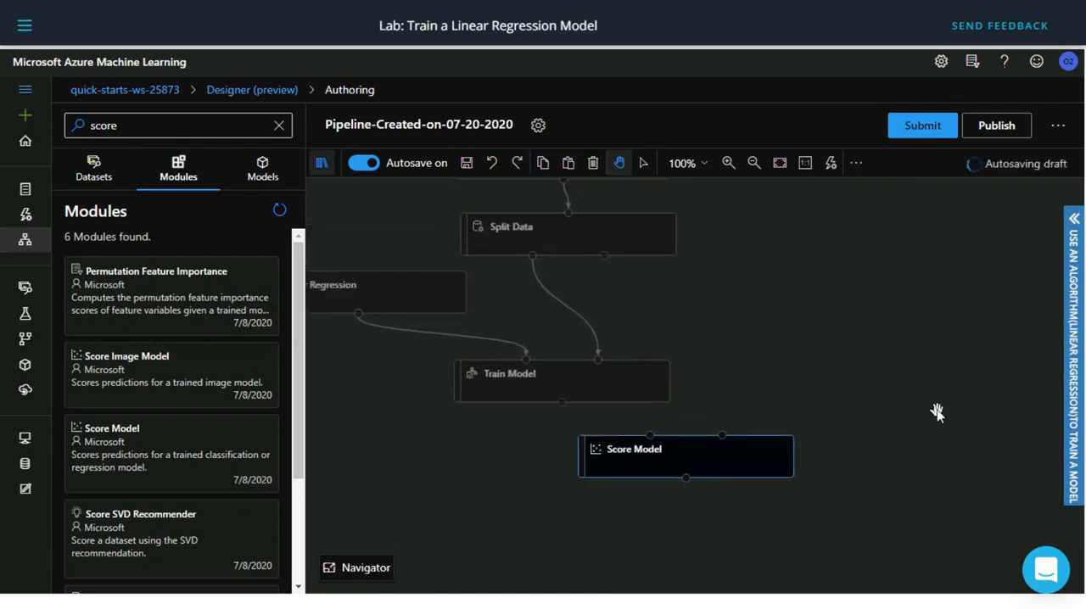
mouse_move(604, 256)
mouse_down()
mouse_move(725, 402)
mouse_move(722, 447)
mouse_up()
drag(562, 403, 651, 437)
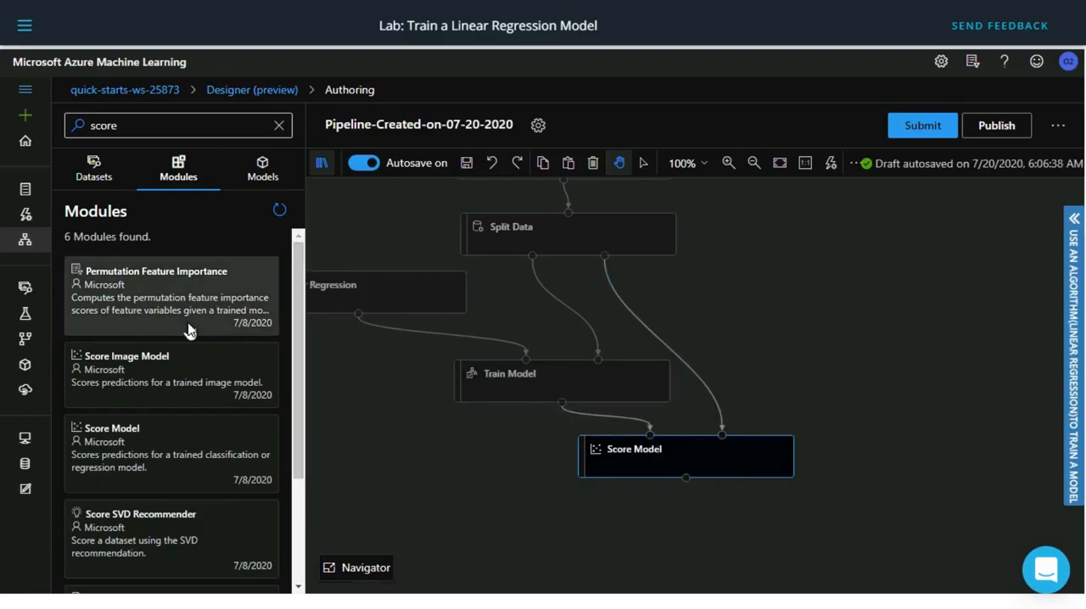
Search the modules for "evalu", place an Evaluate Model module below Score Model and connect Score Model's output to its first input.
scroll(188, 331, down, 2)
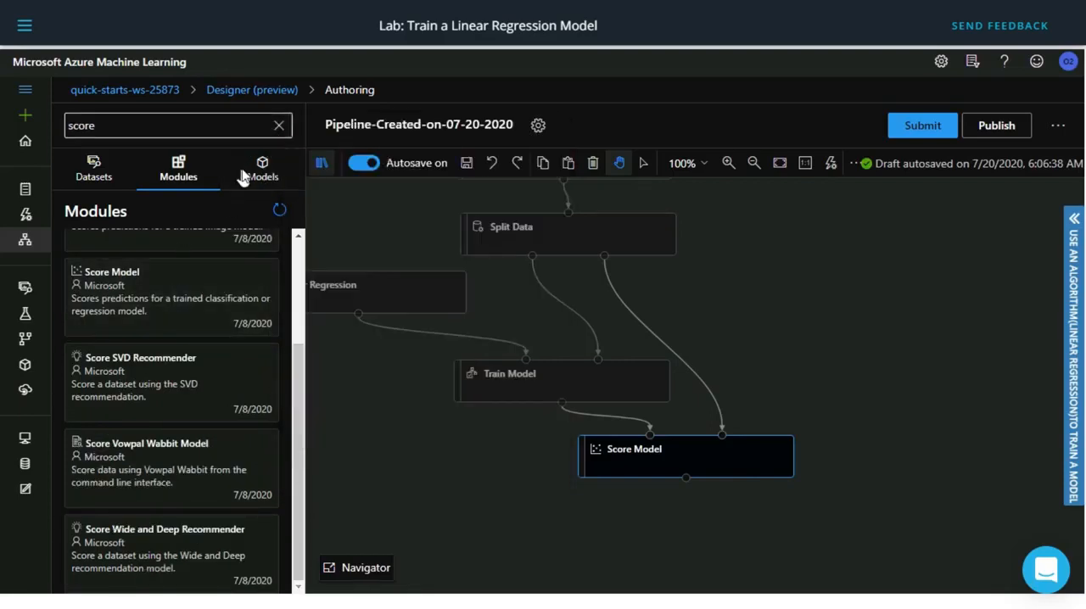
click(278, 125)
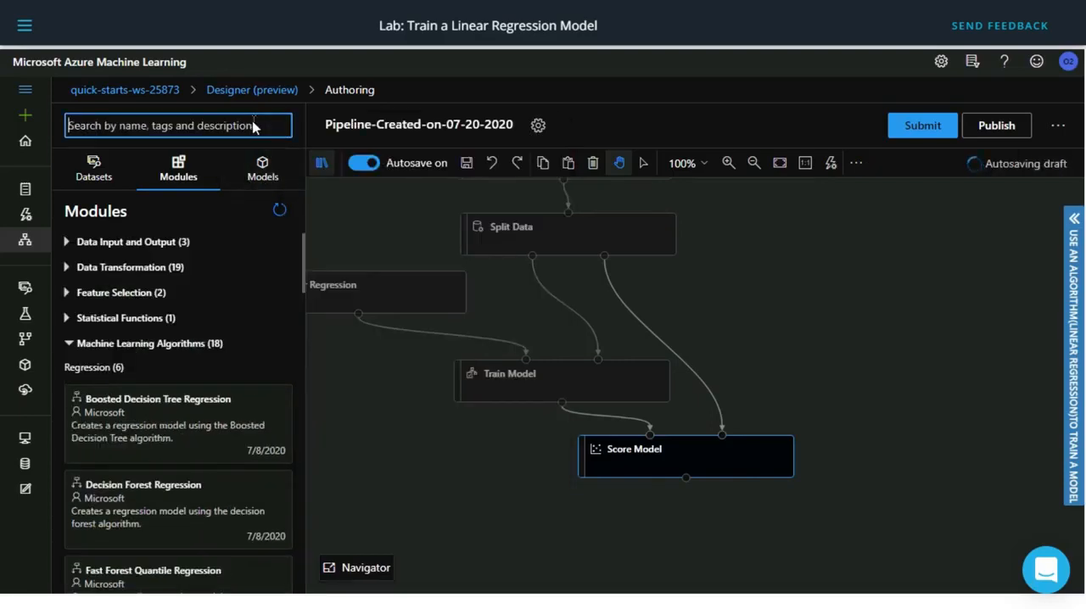
text(evalu)
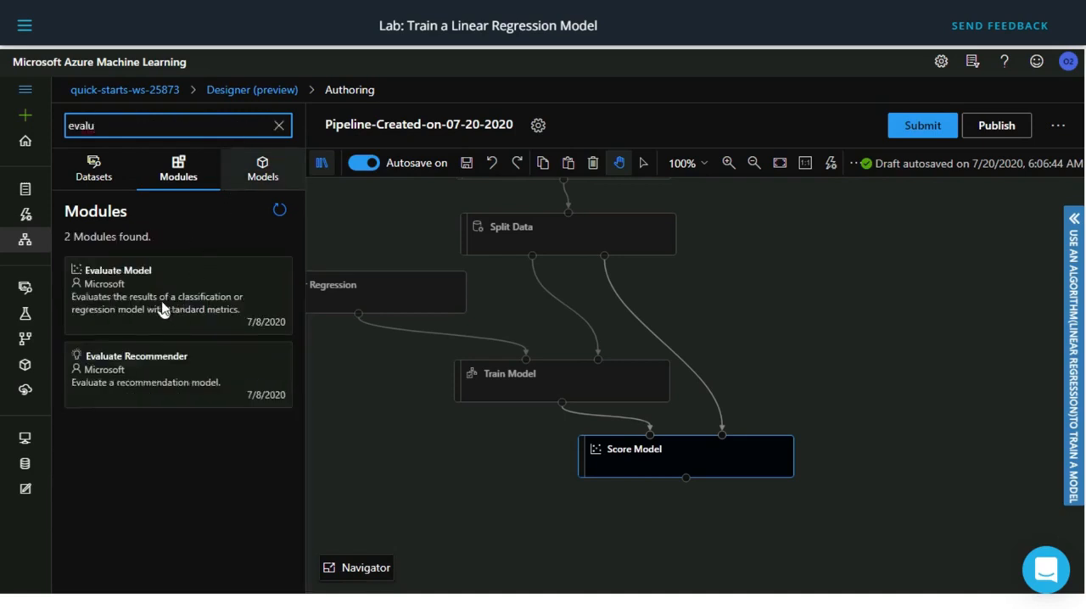
drag(163, 308, 692, 544)
click(690, 543)
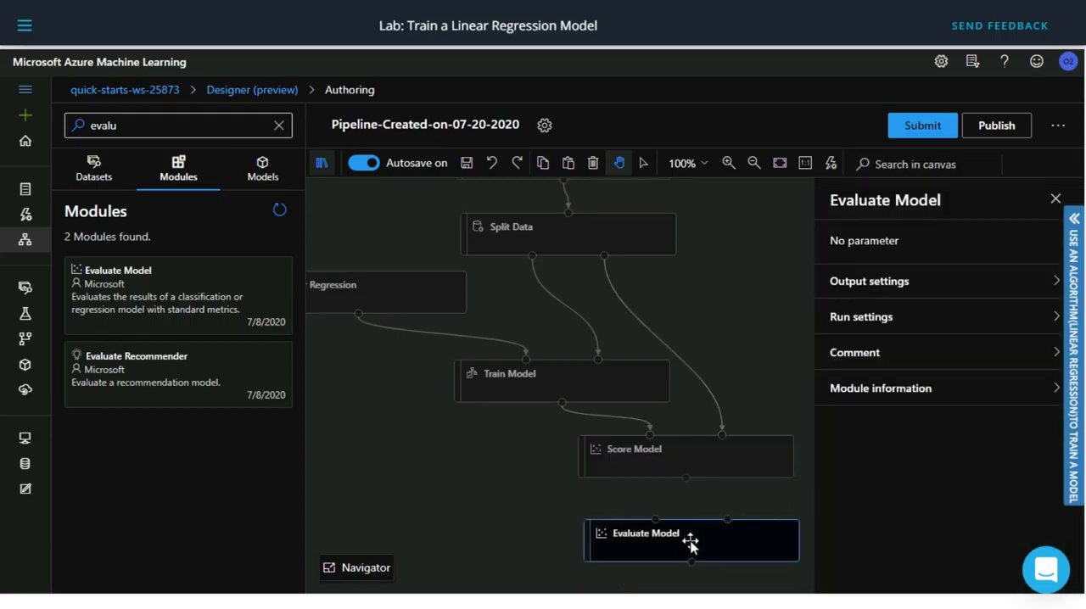
click(1056, 199)
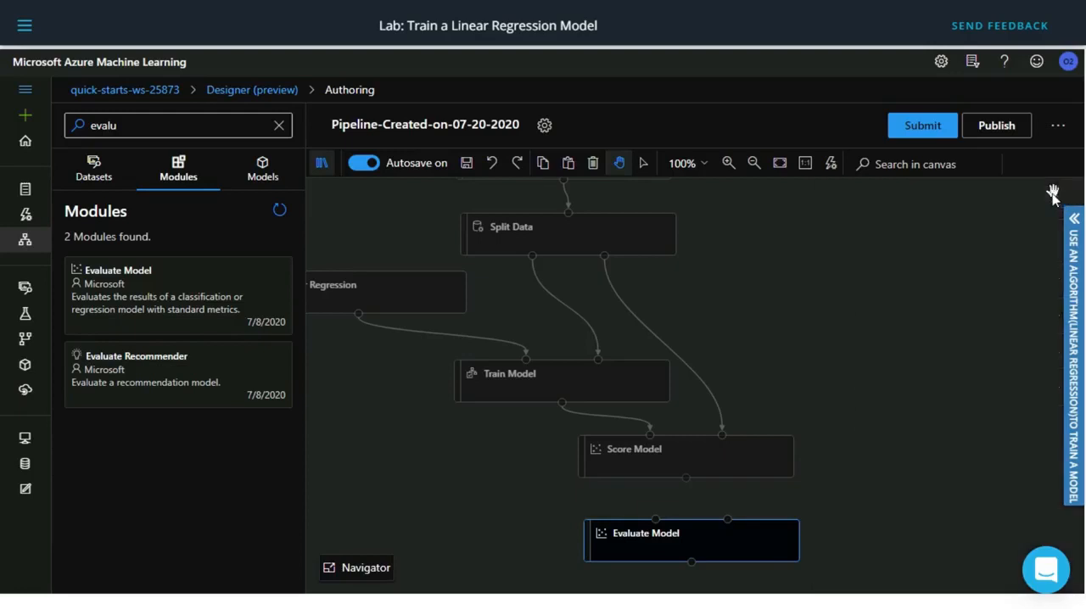
drag(686, 478, 655, 518)
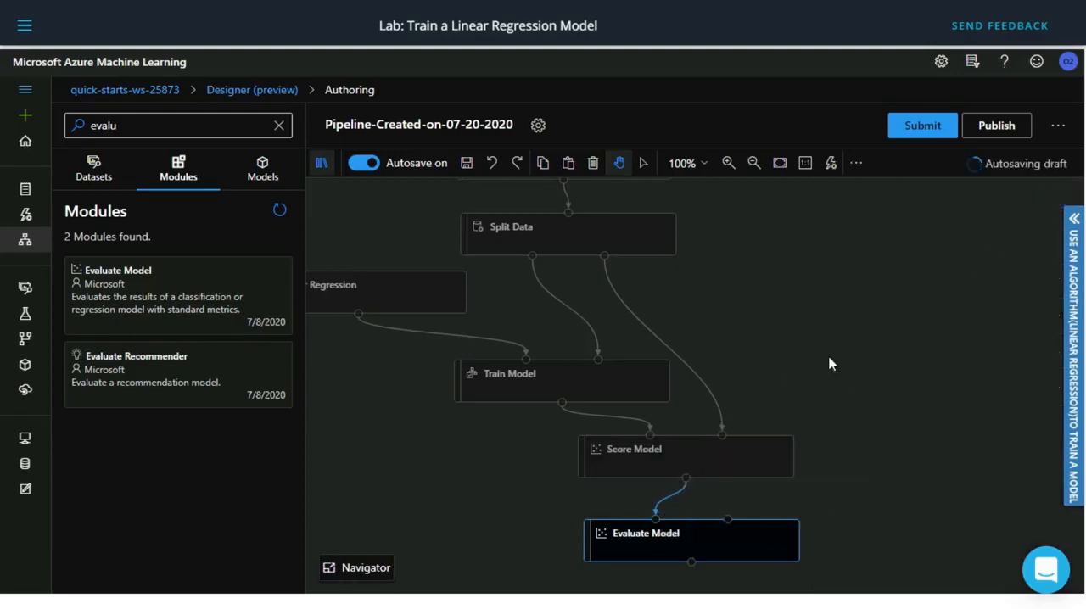
Hide the asset library and look over the connected pipeline from nyc-taxi-sample-data down to Evaluate Model.
drag(829, 360, 865, 436)
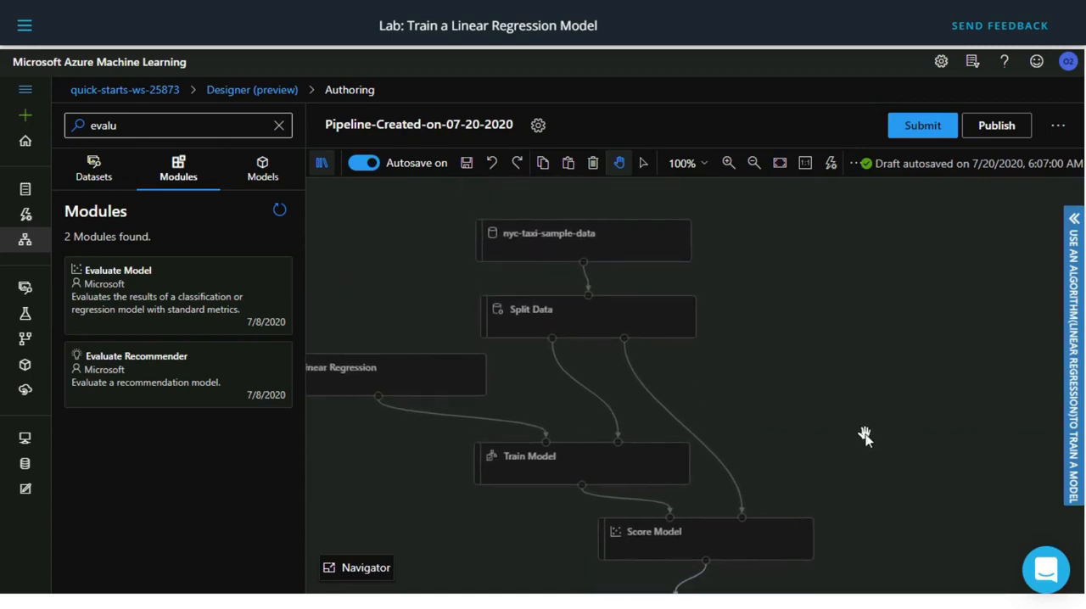
click(321, 164)
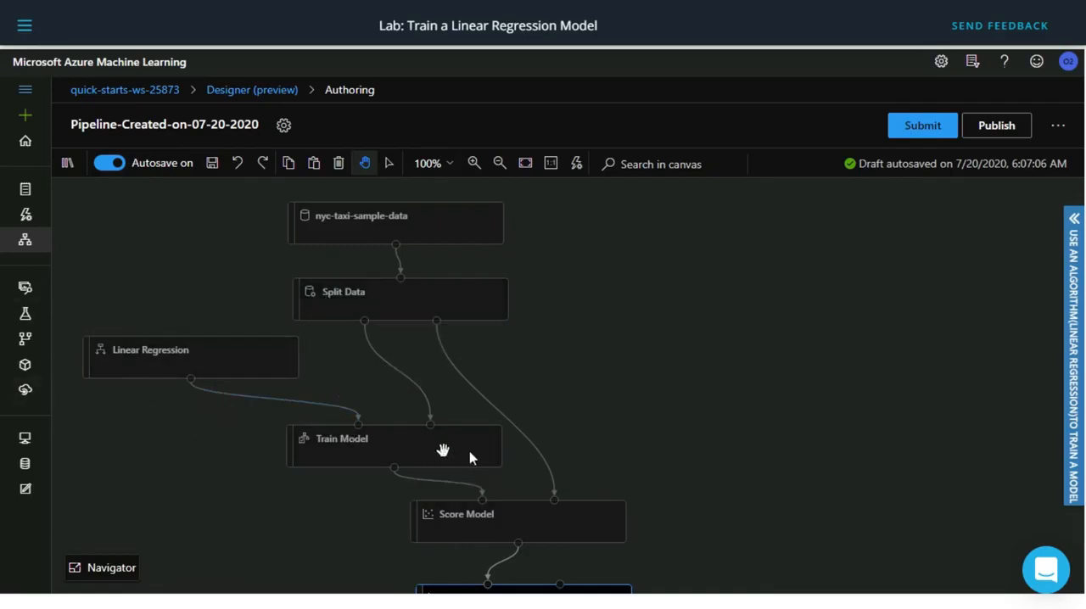
scroll(689, 368, down, 2)
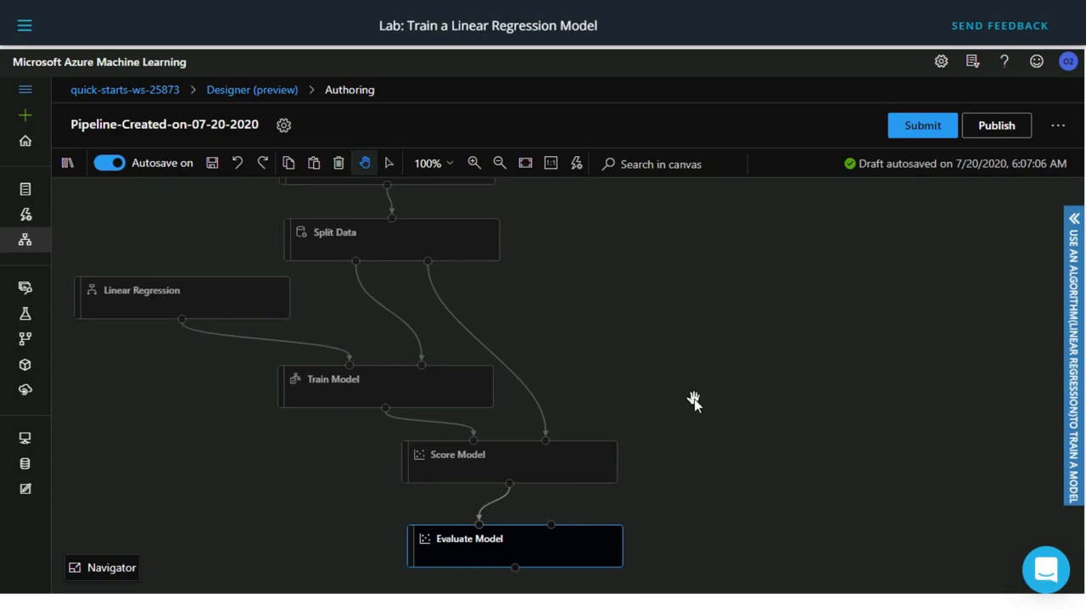
scroll(691, 378, up, 1)
scroll(694, 386, down, 1)
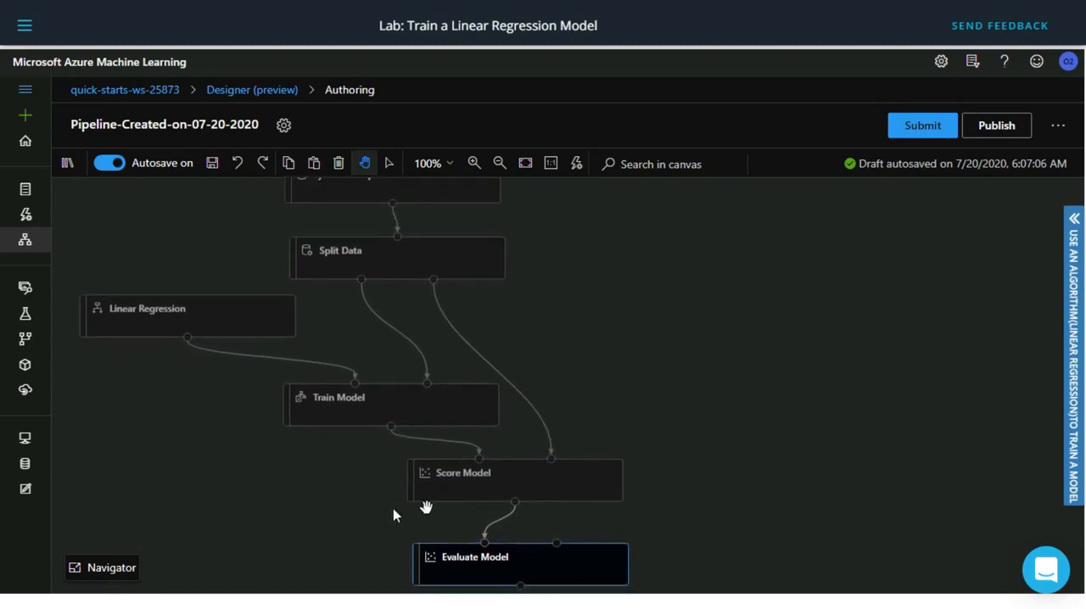
scroll(676, 352, up, 1)
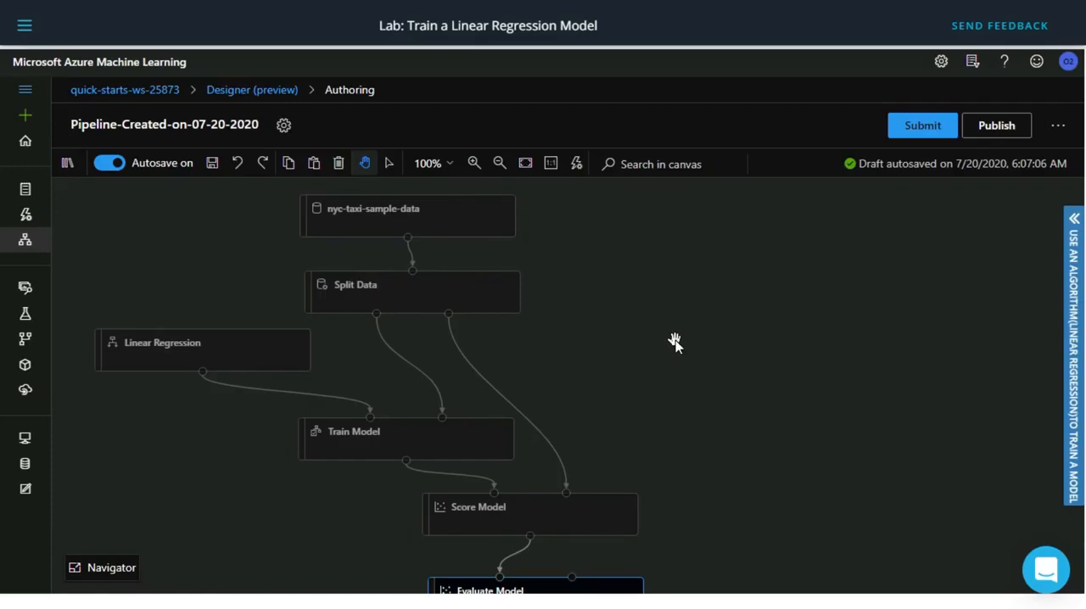
Submit the pipeline as a run under a new experiment named Linear_Regression, keeping the default run description and compute target.
click(920, 127)
click(521, 191)
click(498, 241)
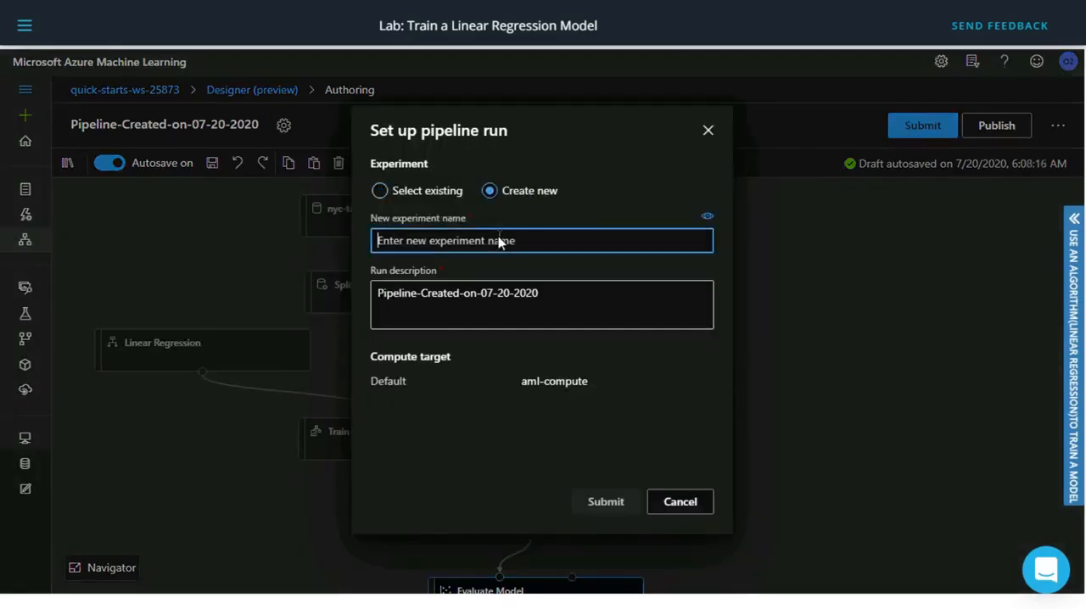
text(Linerr_Regression)
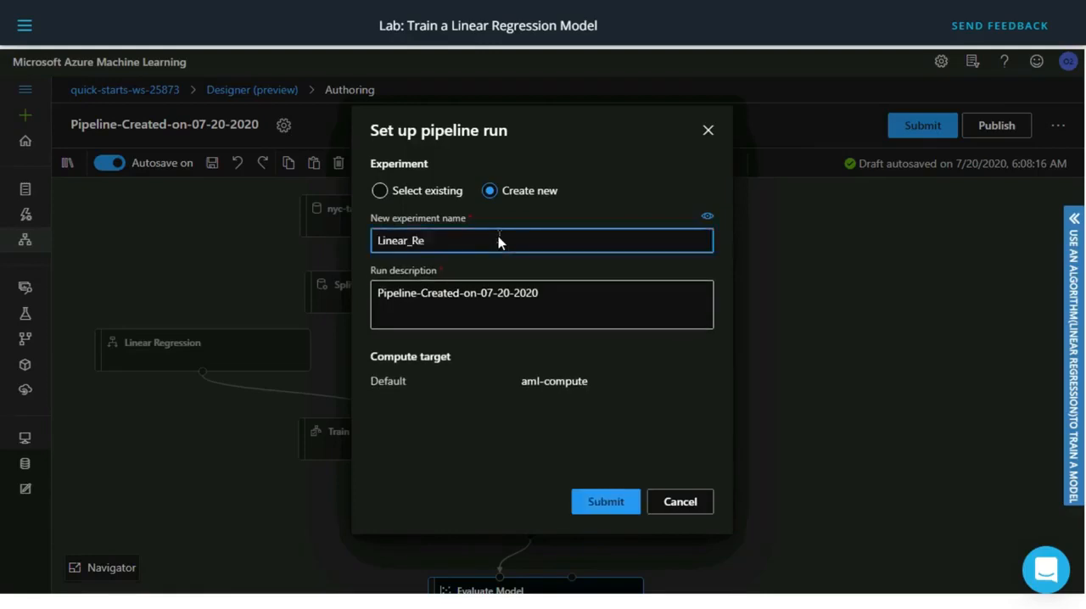
click(604, 502)
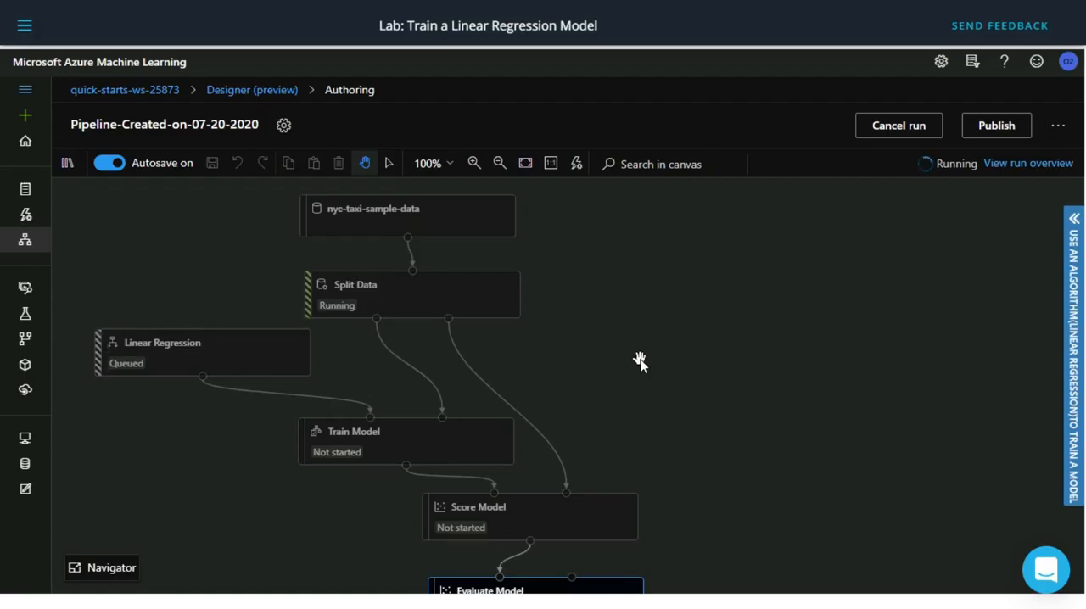
Switch the studio's theme to Light and close the settings.
click(942, 62)
click(913, 182)
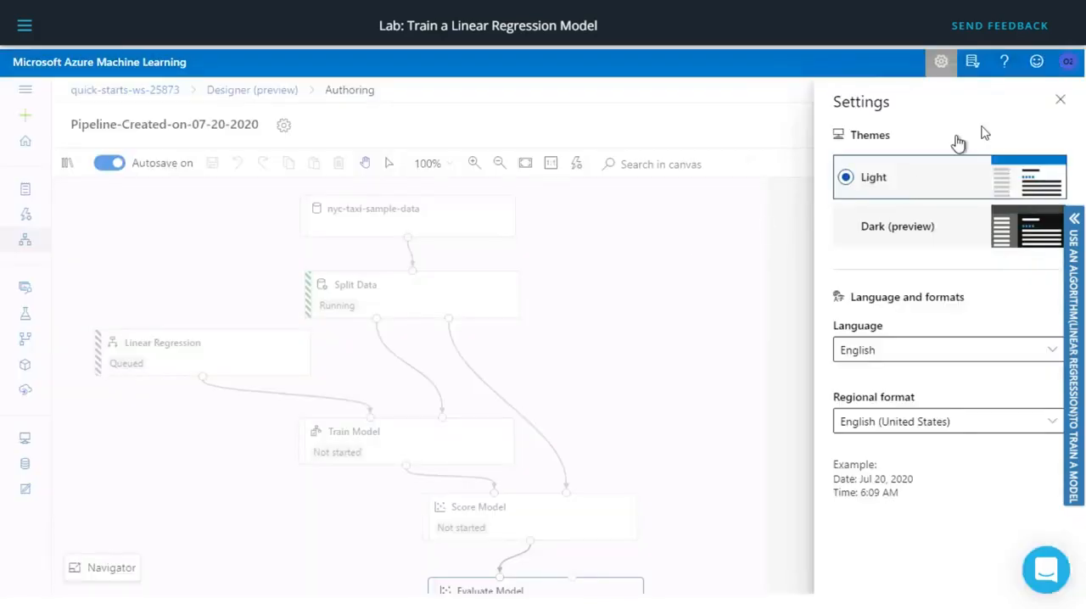
click(1060, 100)
Once the modules have run, open Score Model's outputs and visualize its scored dataset.
drag(620, 334, 640, 336)
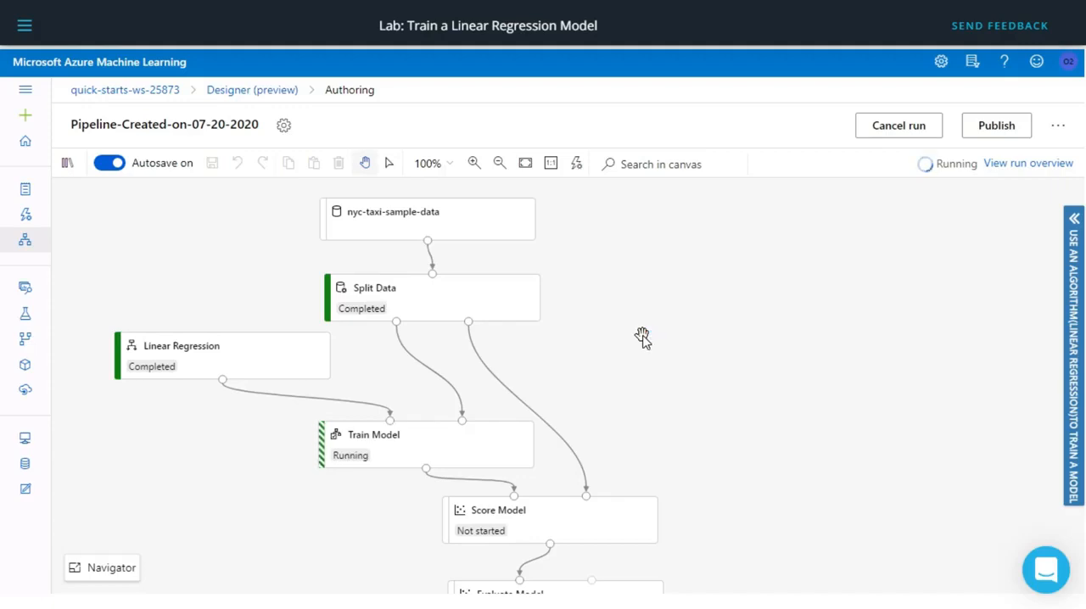
drag(642, 338, 642, 280)
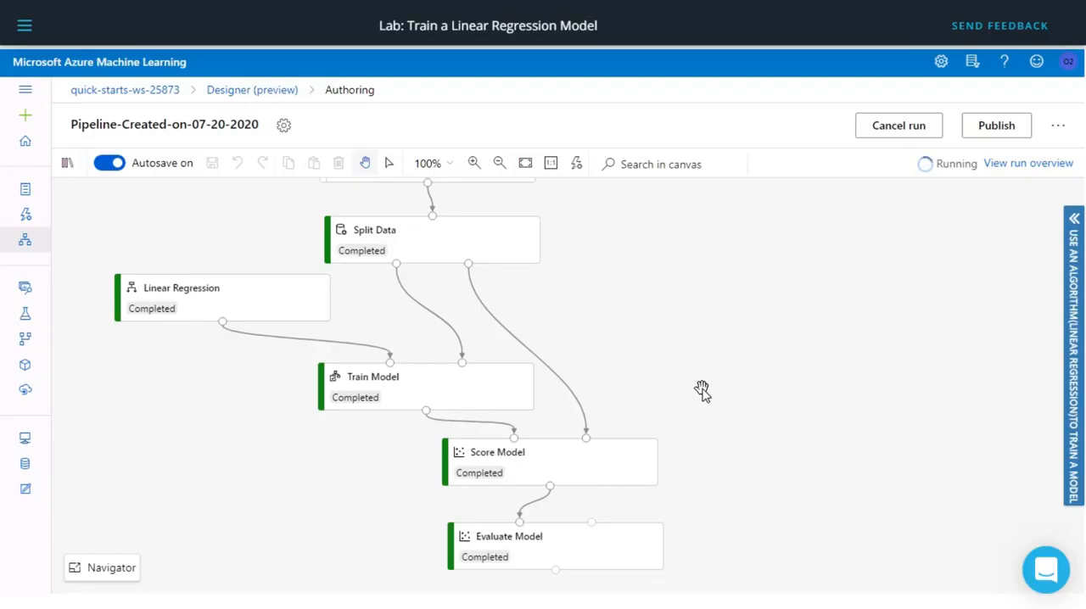
click(588, 470)
drag(663, 419, 665, 335)
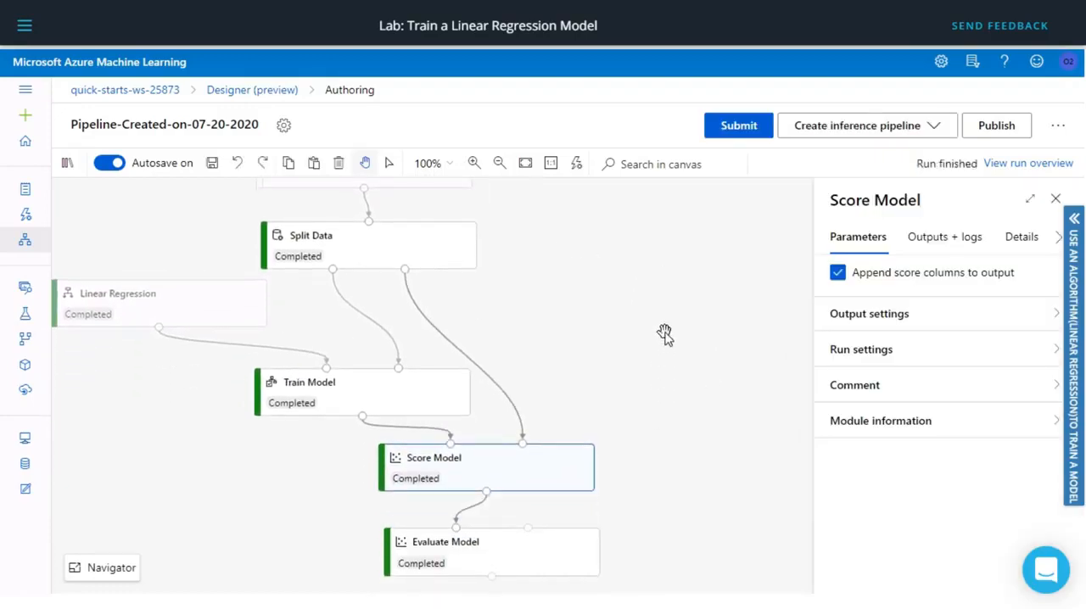
click(950, 245)
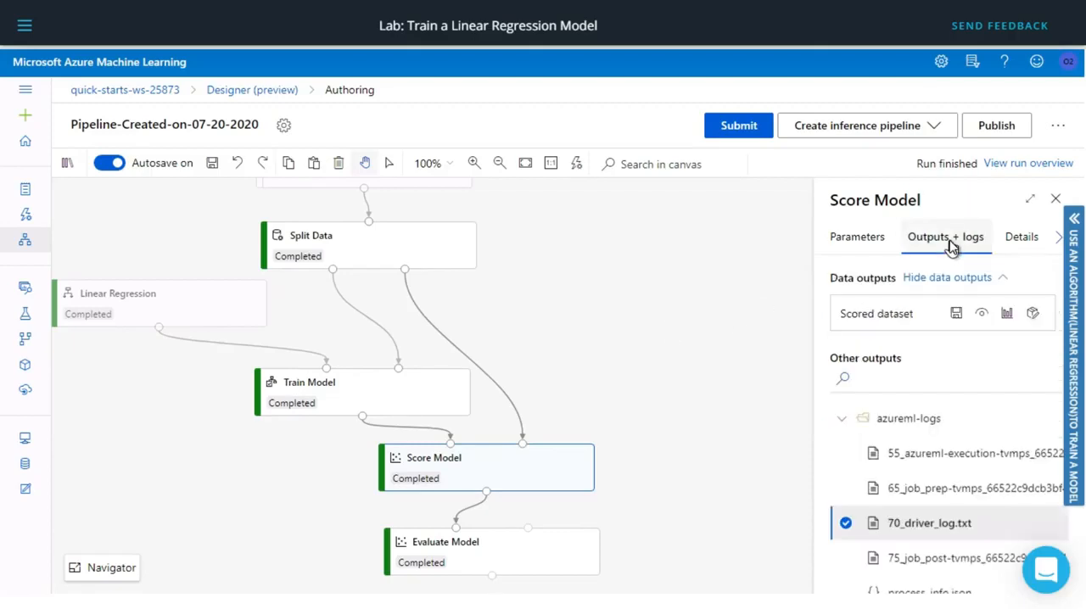
click(1007, 315)
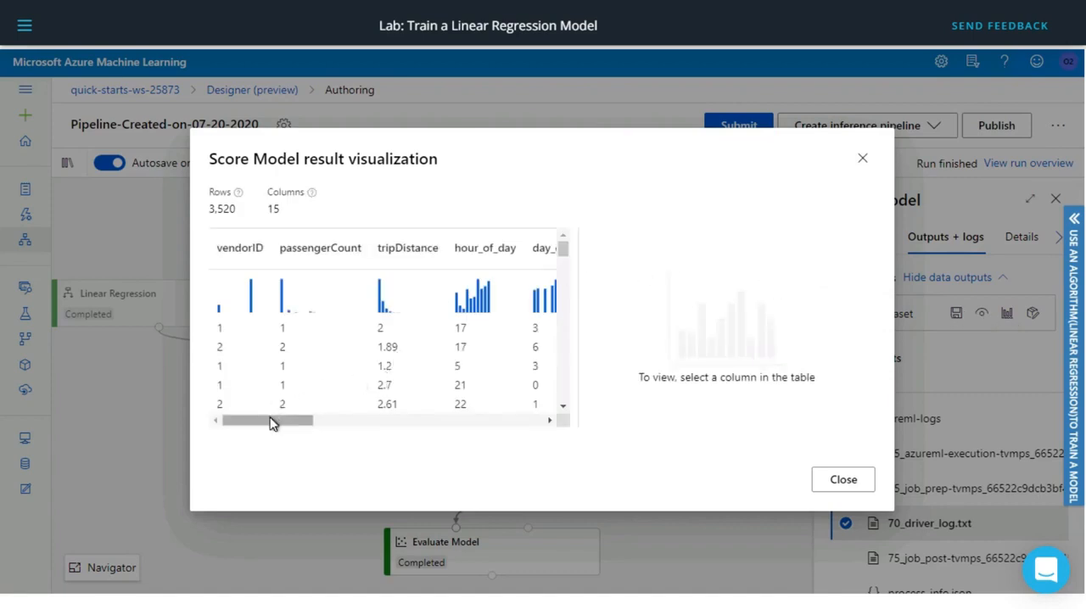
Examine the month_num column's statistics and frequency chart in the Score Model results.
drag(273, 426, 386, 422)
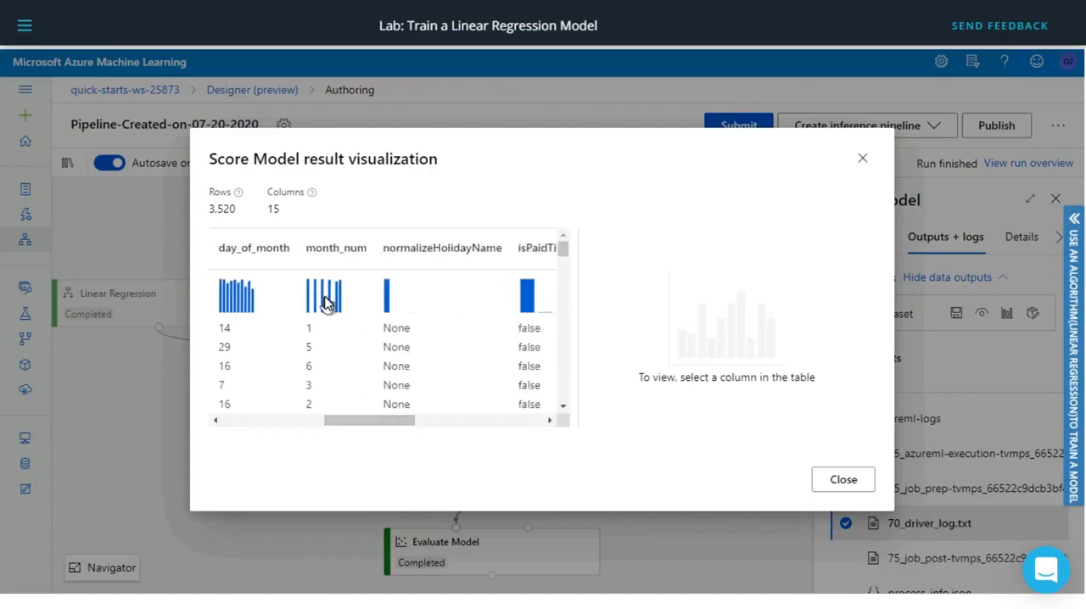
click(326, 303)
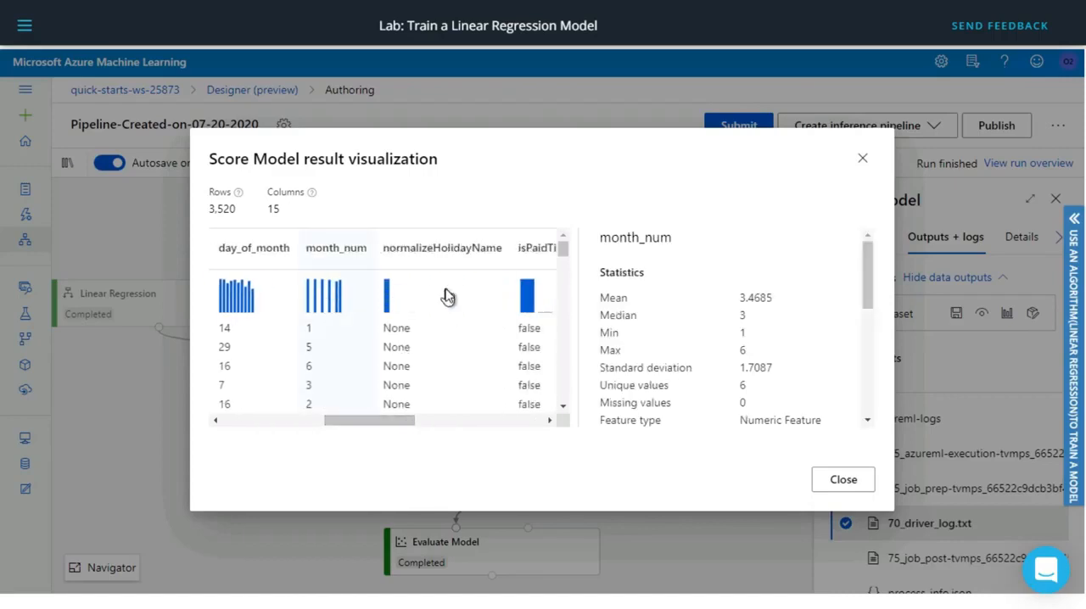
scroll(848, 335, down, 2)
mouse_move(867, 335)
mouse_down()
mouse_move(869, 410)
mouse_move(864, 315)
mouse_up()
Examine the temperature, totalAmount and Scored Labels columns' charts in the Score Model results, and close the visualization.
drag(397, 427, 565, 419)
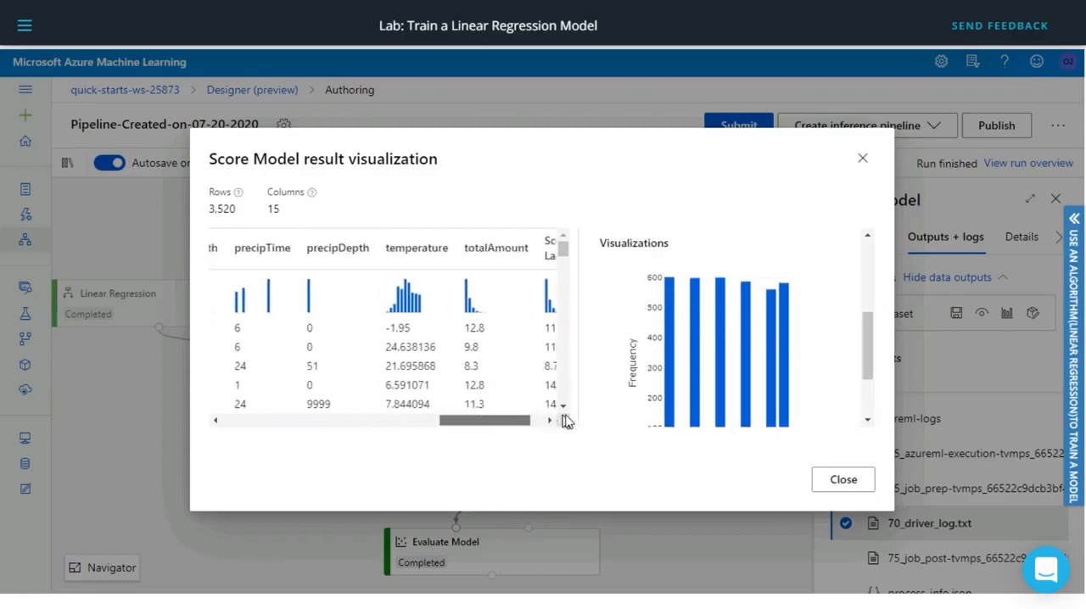
click(370, 309)
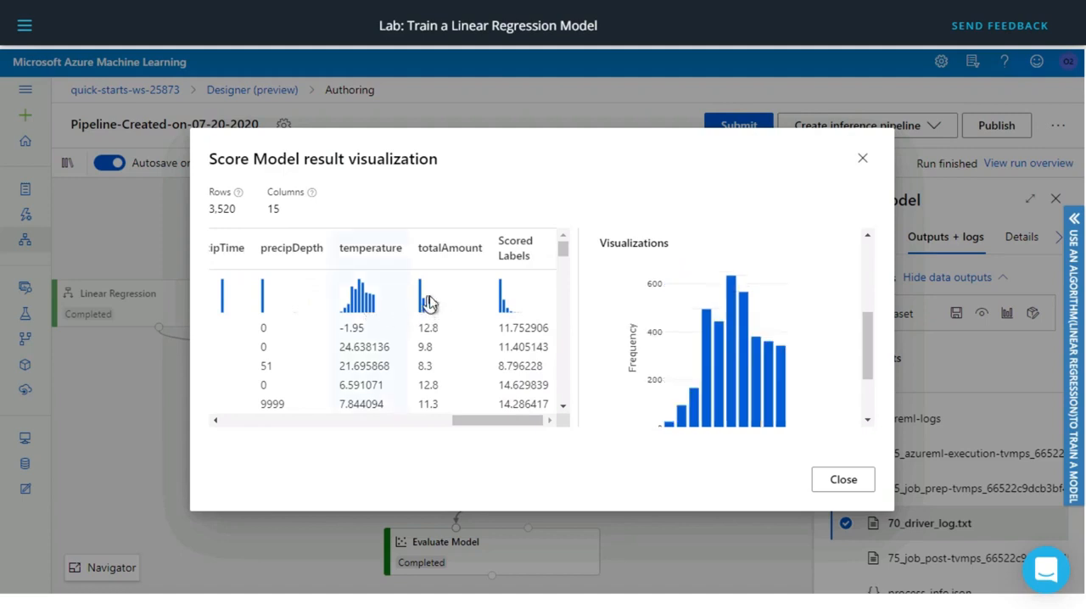
click(488, 302)
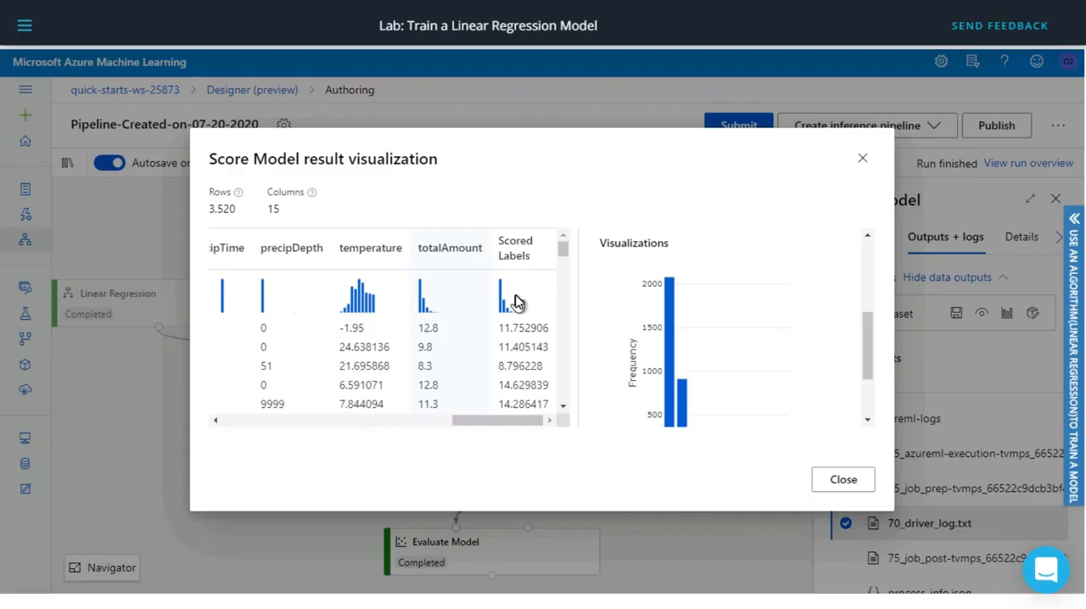
click(518, 304)
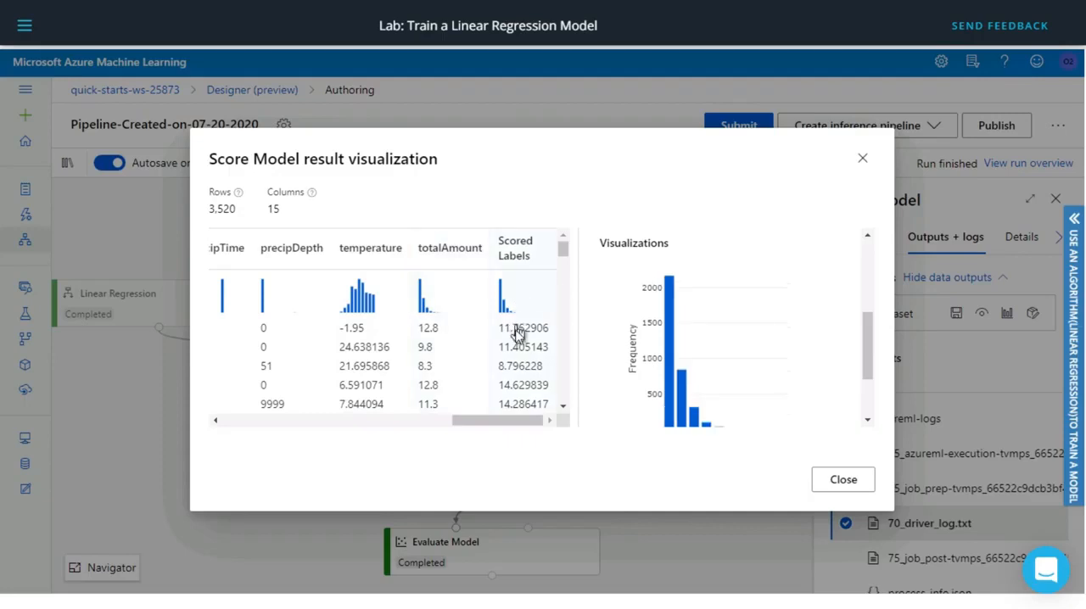
drag(489, 417, 244, 426)
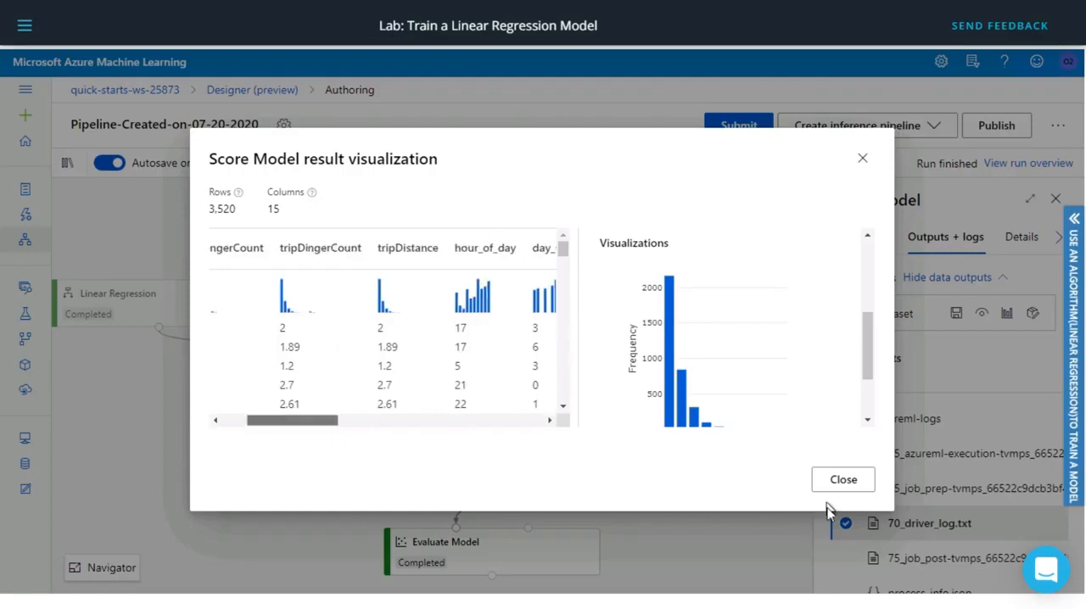
click(848, 483)
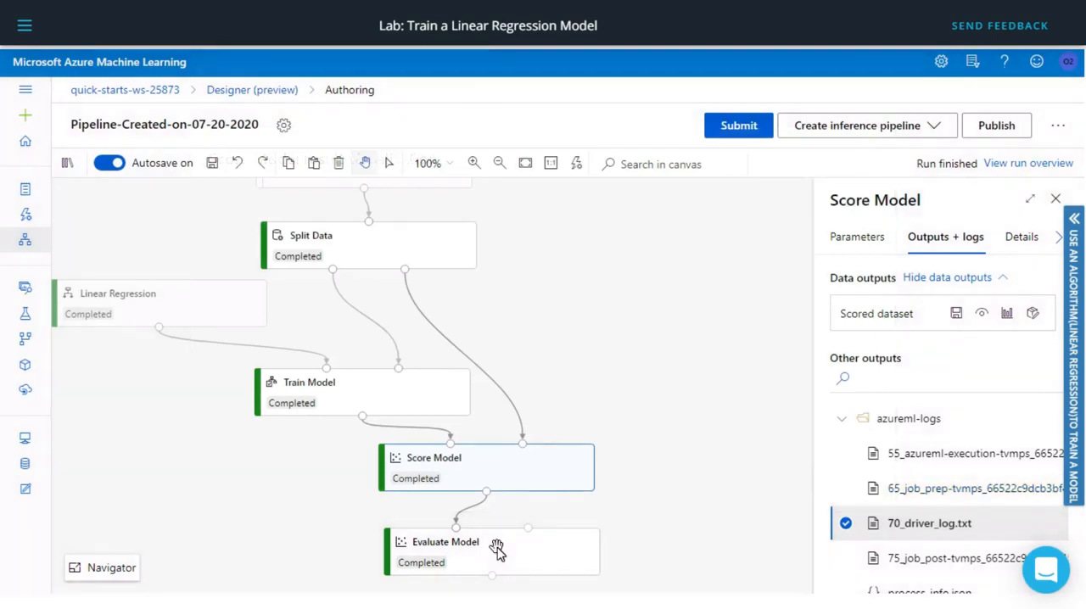
Visualize Evaluate Model's evaluation results and examine the Mean_Absolute_Error column's statistics.
click(521, 565)
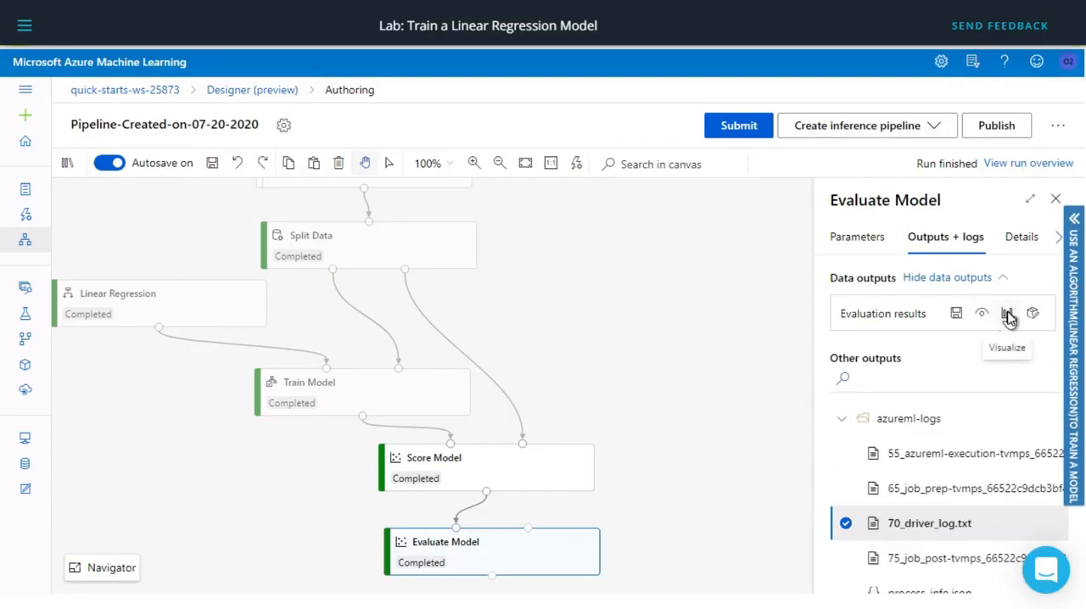
click(1008, 315)
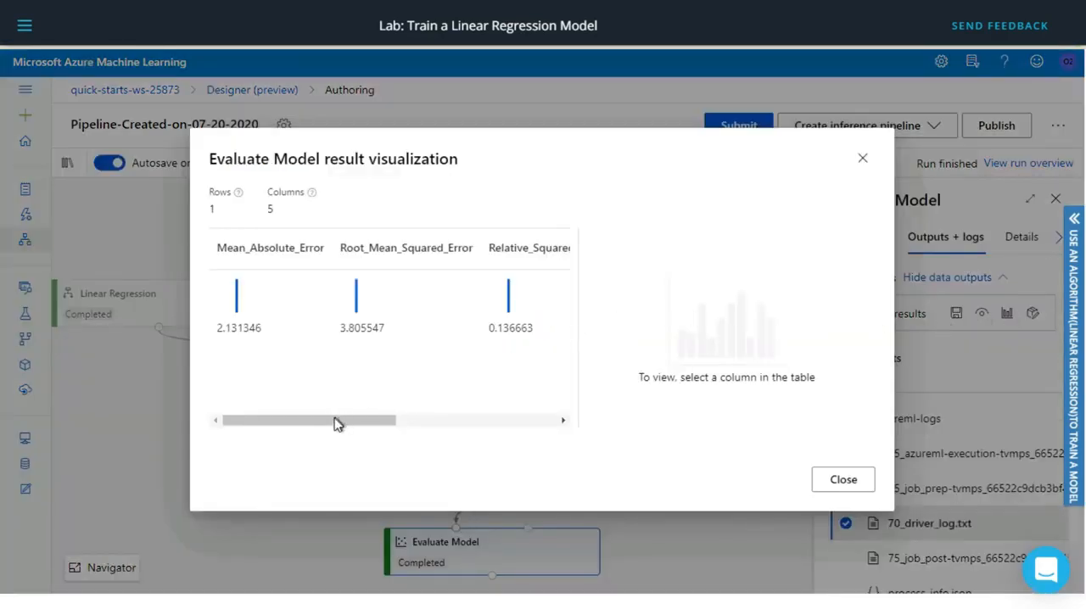
click(314, 254)
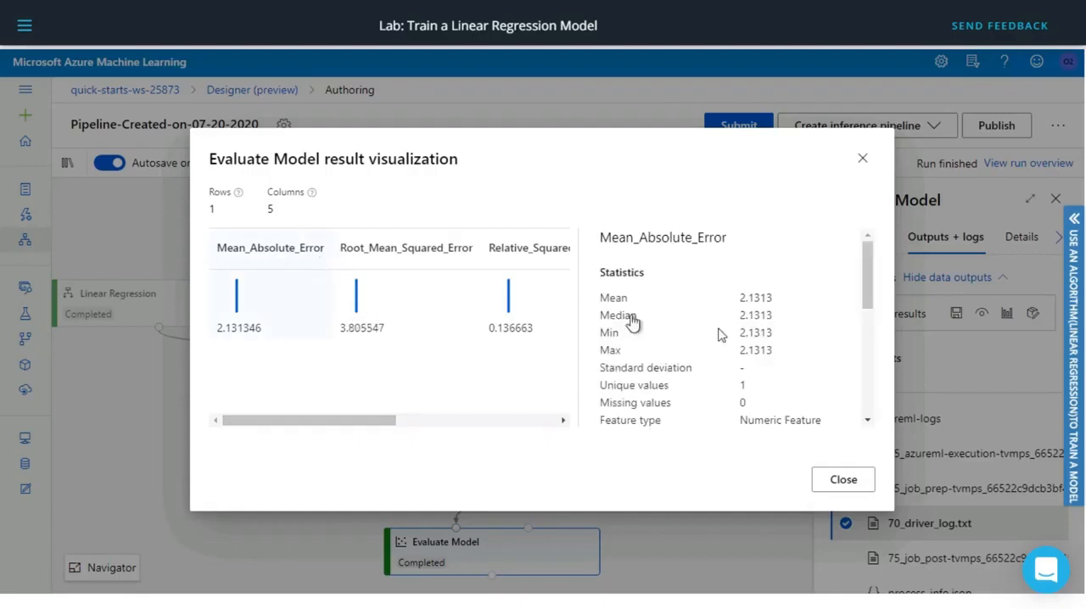
drag(873, 267, 870, 238)
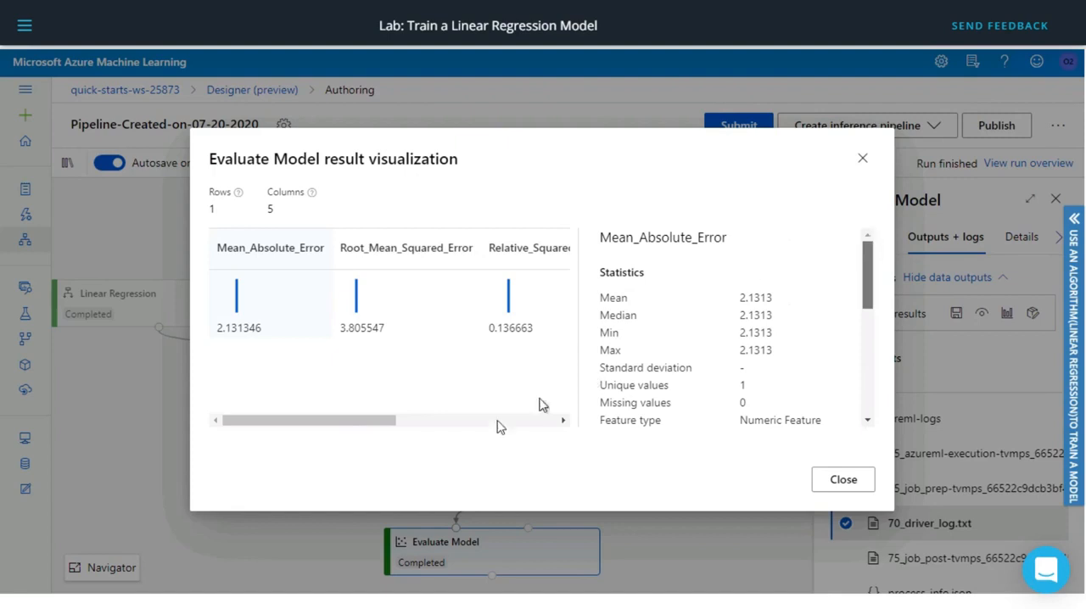
Look through the remaining evaluation metric columns, and close the visualization and Evaluate Model's details.
drag(376, 419, 497, 424)
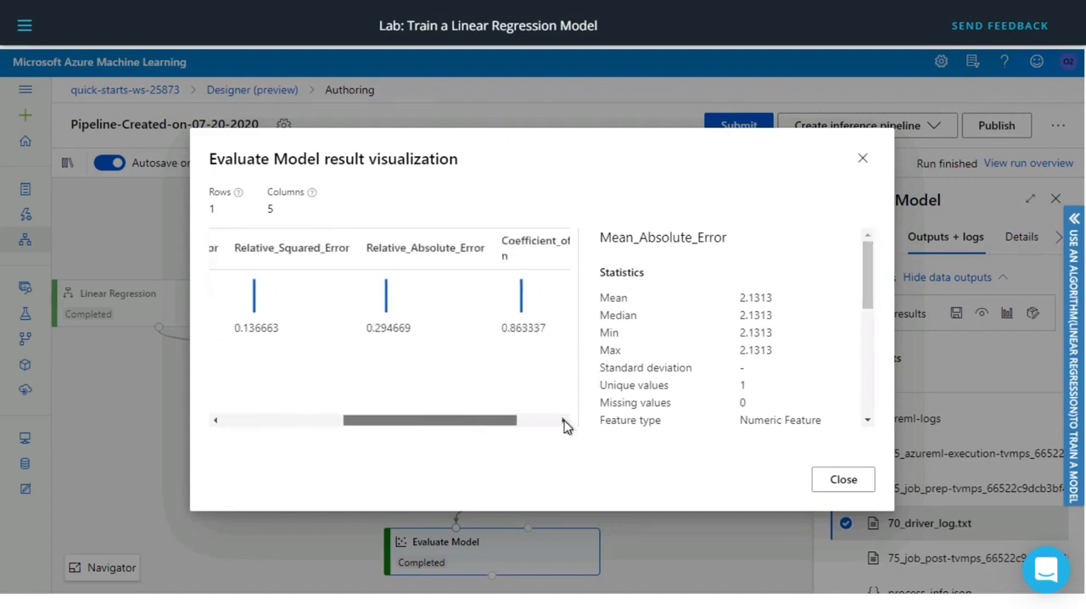
drag(566, 426, 569, 421)
drag(348, 424, 184, 409)
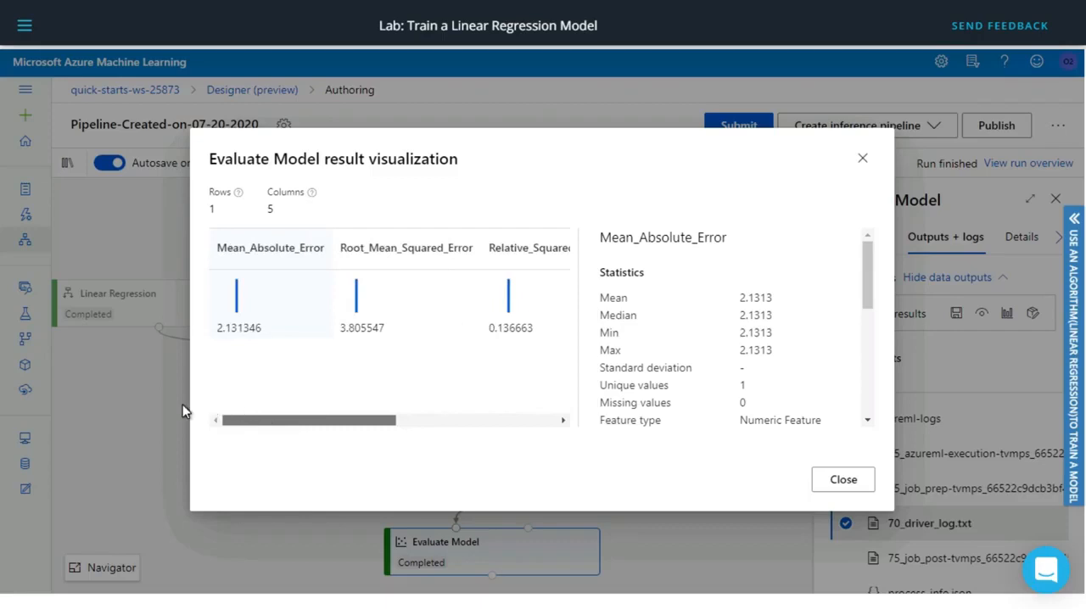
click(845, 492)
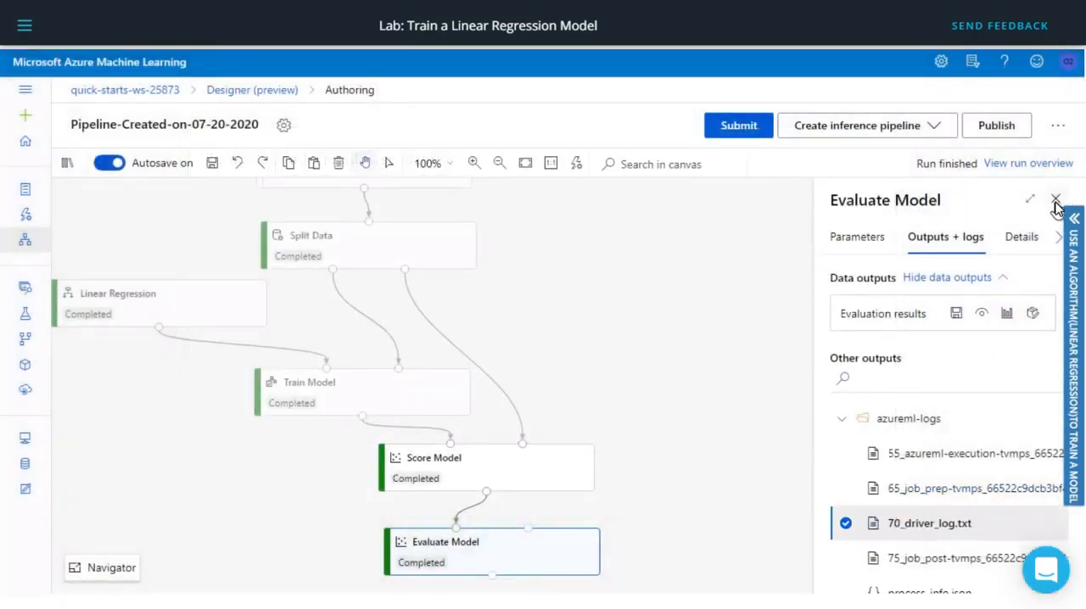
click(1056, 201)
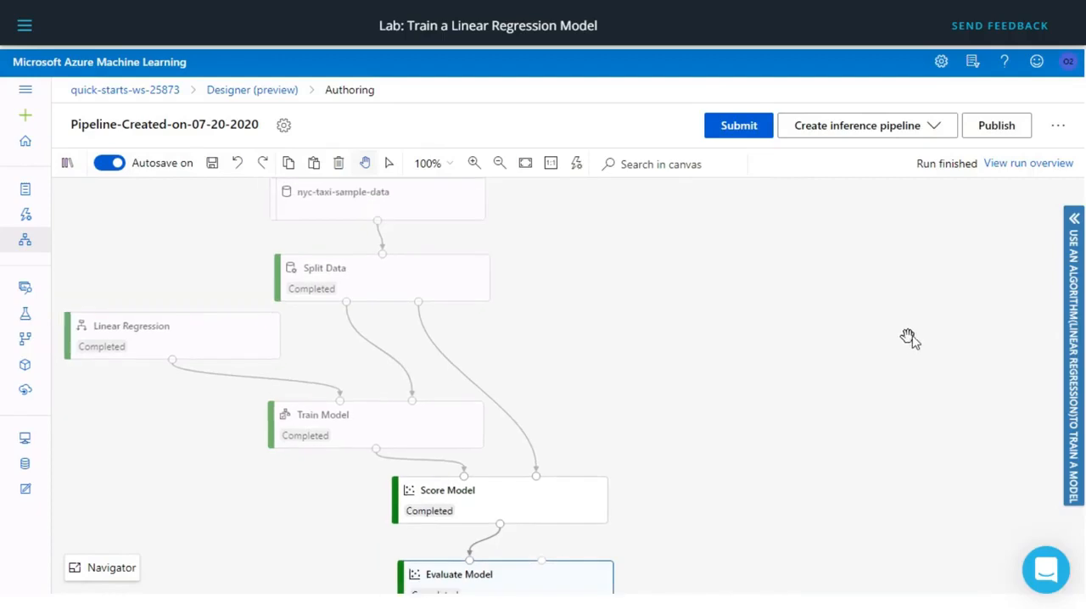